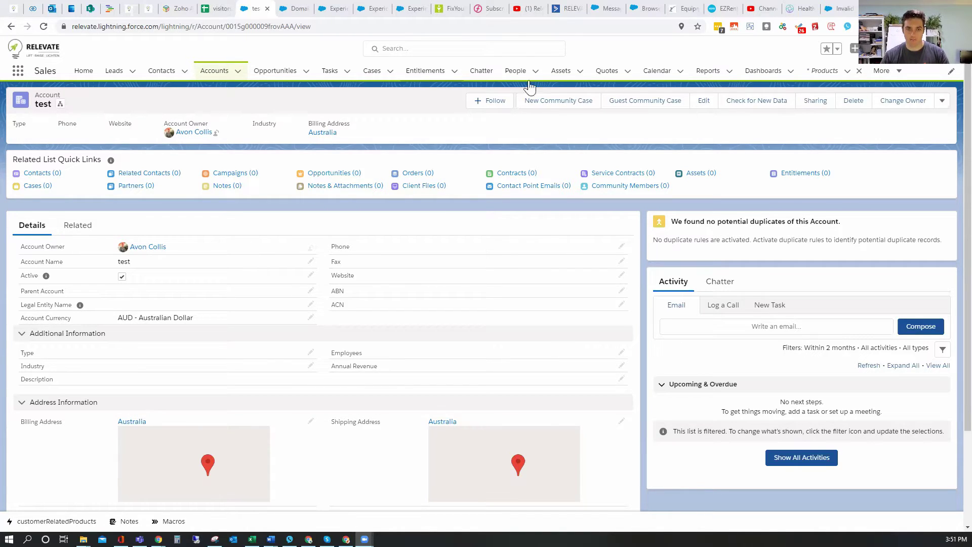
Search the App Launcher for 'prod' and open the Products list
{"action": "left_click", "coordinate": [18, 74]}
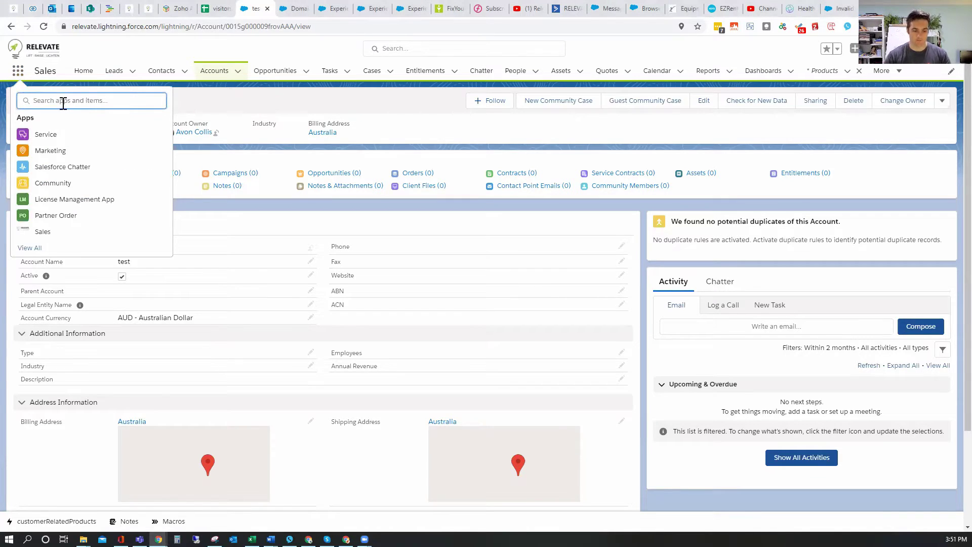
{"action": "type", "text": "prod"}
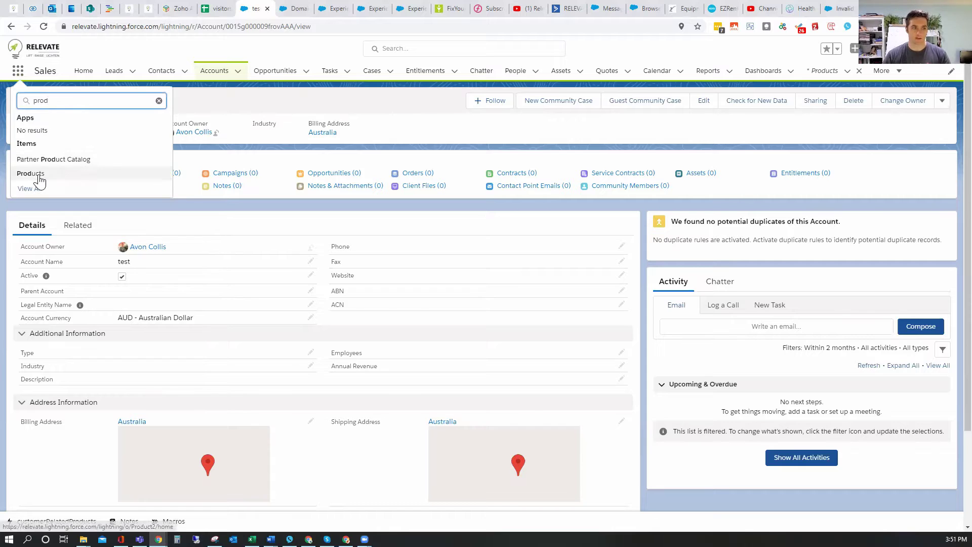
{"action": "left_click", "coordinate": [39, 177]}
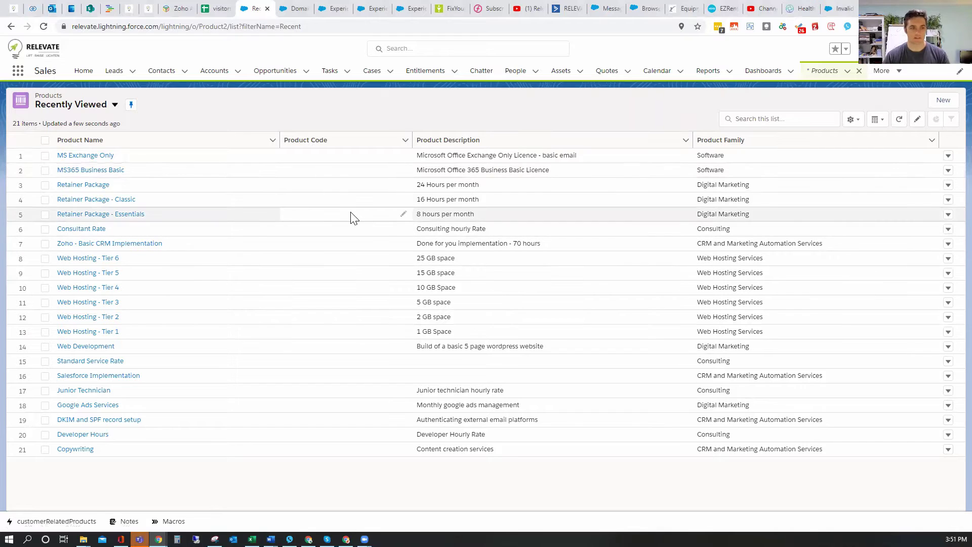
Start a new product named 'MS365 Business Standard' in the Software family, marked Active
{"action": "left_click", "coordinate": [941, 101]}
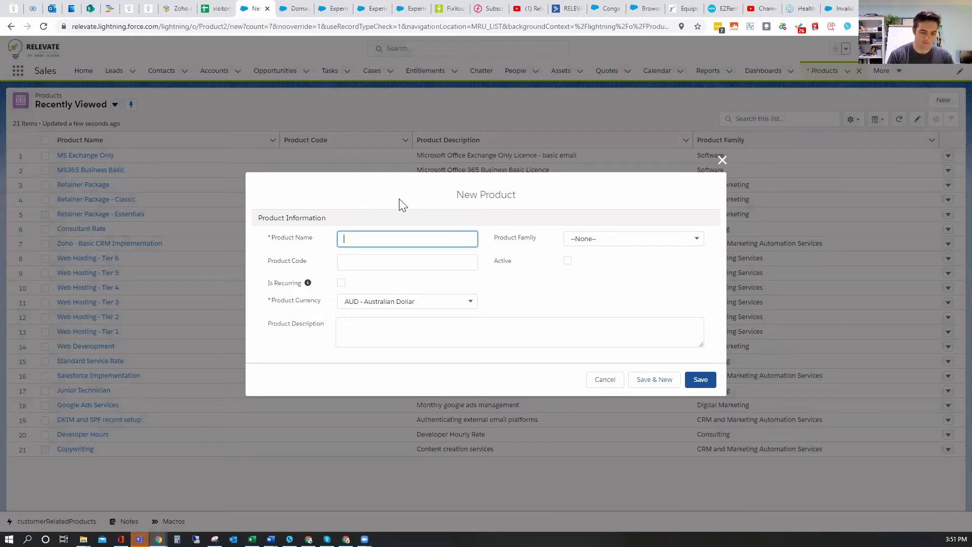
{"action": "type", "text": "MS36"}
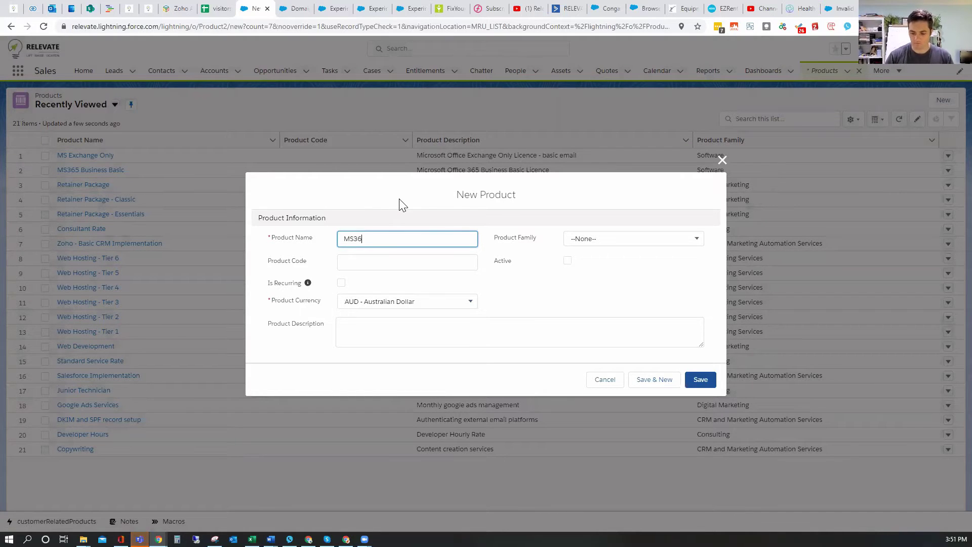
{"action": "type", "text": "5"}
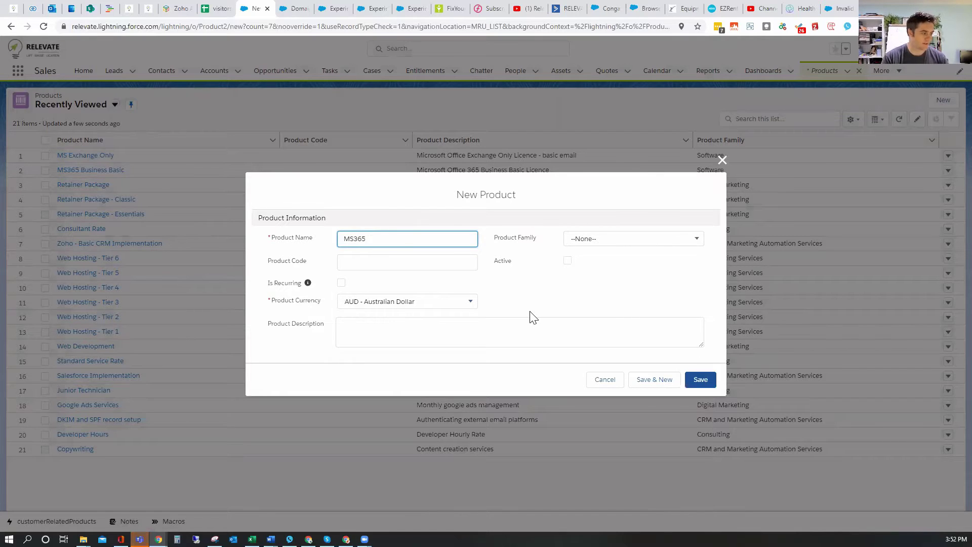
{"action": "type", "text": " Bus"}
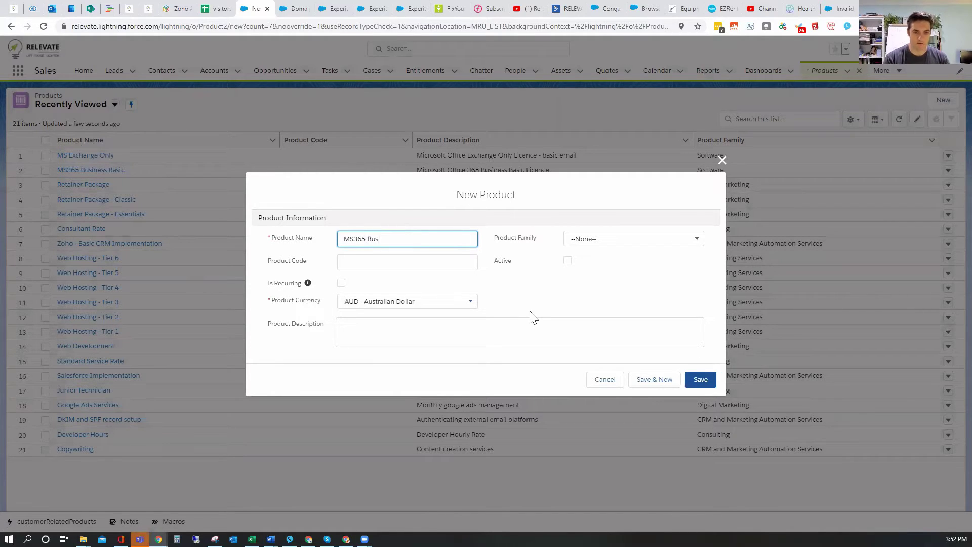
{"action": "type", "text": "iness Standa"}
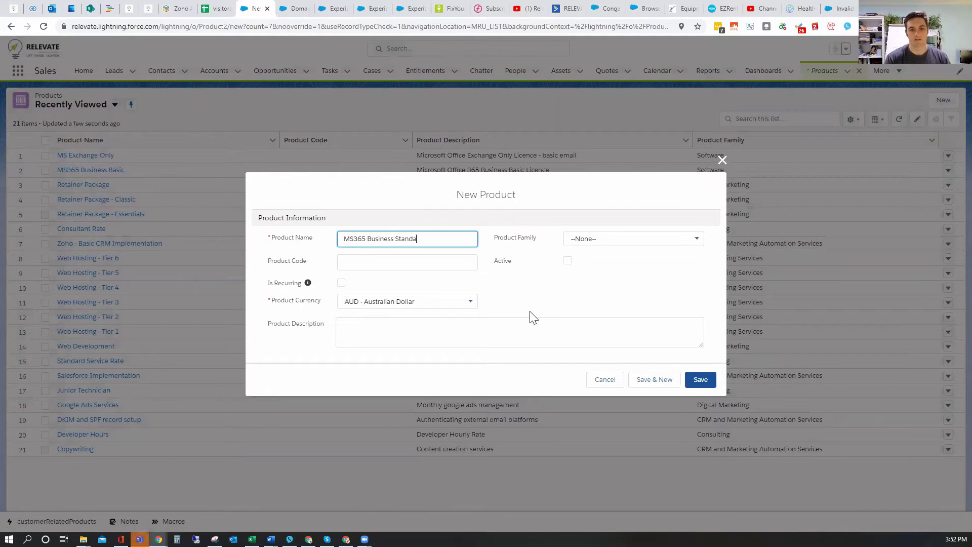
{"action": "type", "text": "rd"}
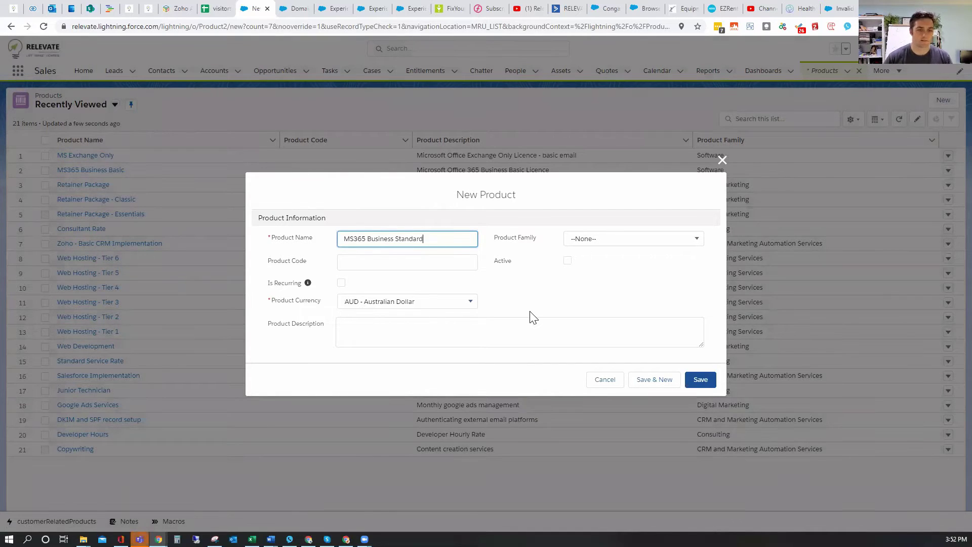
{"action": "left_click", "coordinate": [617, 244]}
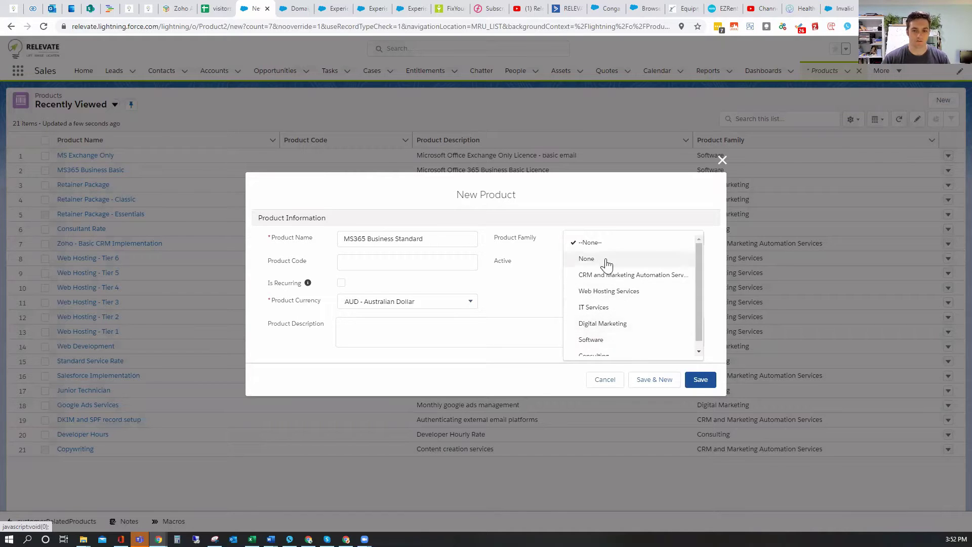
{"action": "left_click", "coordinate": [590, 339]}
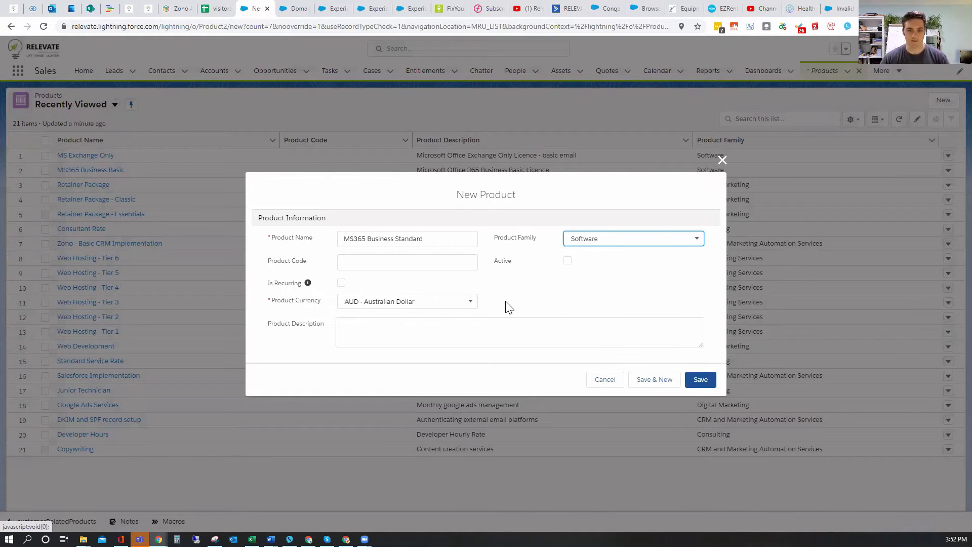
{"action": "left_click", "coordinate": [613, 238]}
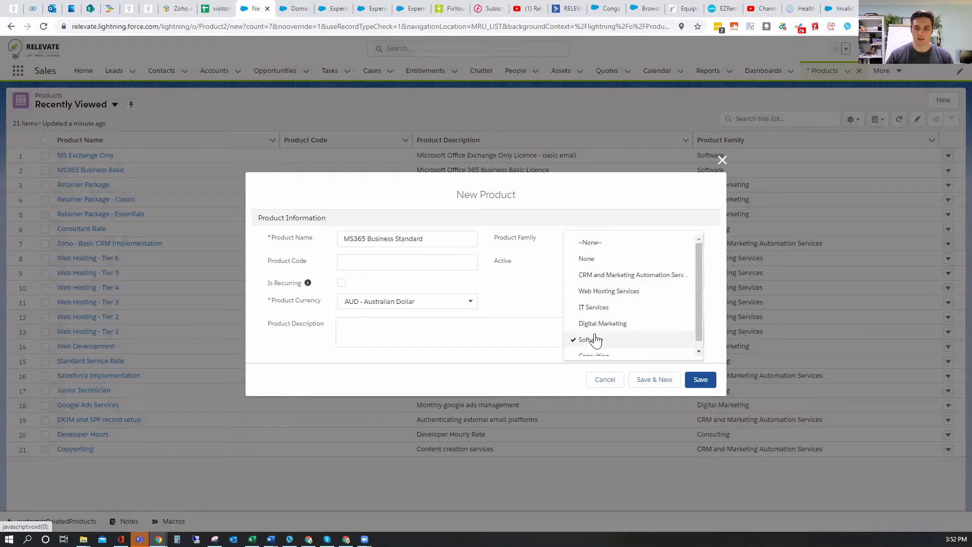
{"action": "left_click", "coordinate": [513, 298]}
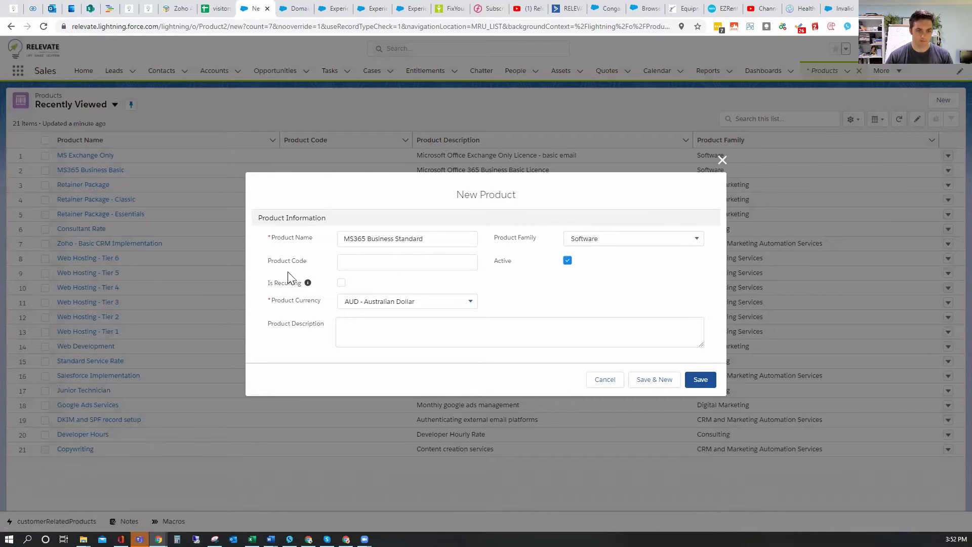
Mark it recurring, keep AUD currency, and describe it as 'Microsoft 365 Business Standard Licence'
{"action": "mouse_move", "coordinate": [307, 285]}
{"action": "left_click", "coordinate": [342, 283]}
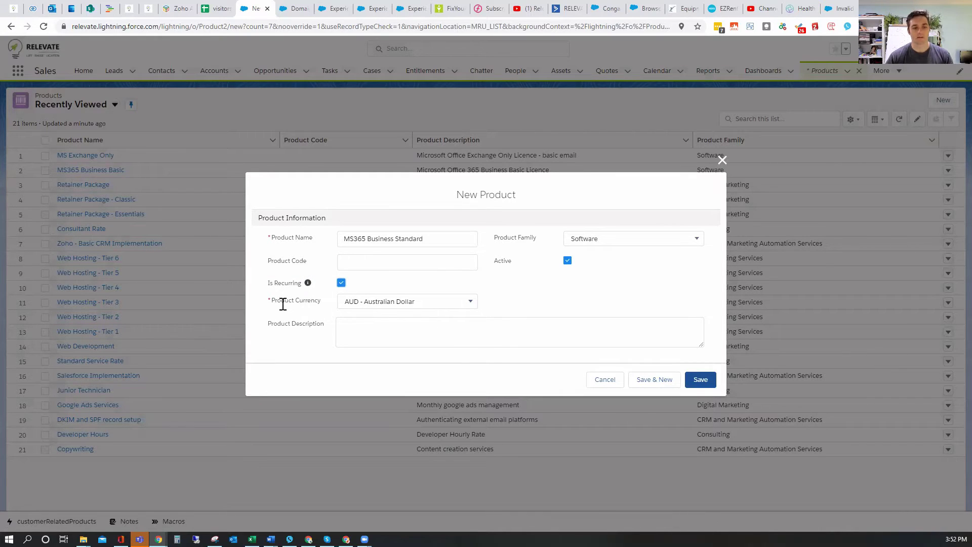
{"action": "left_click", "coordinate": [451, 306]}
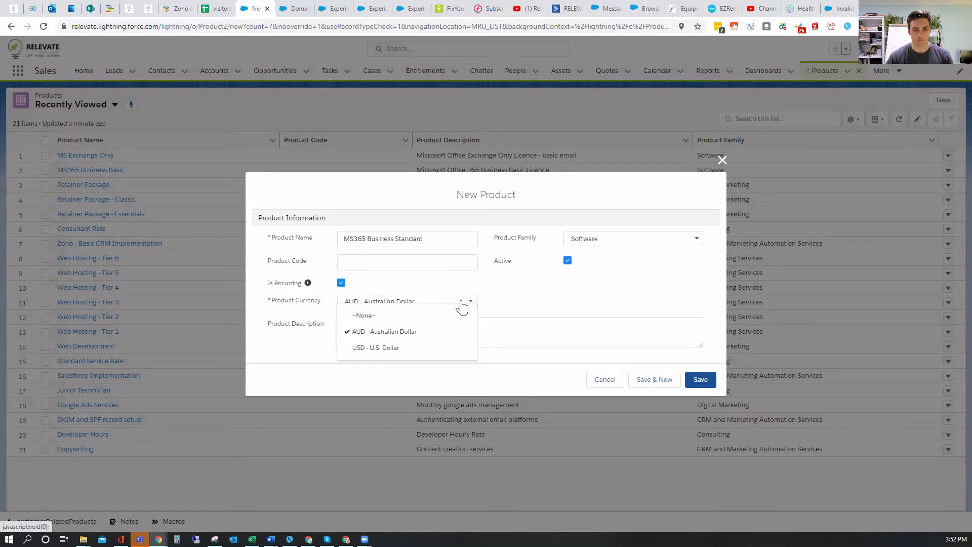
{"action": "left_click", "coordinate": [461, 303]}
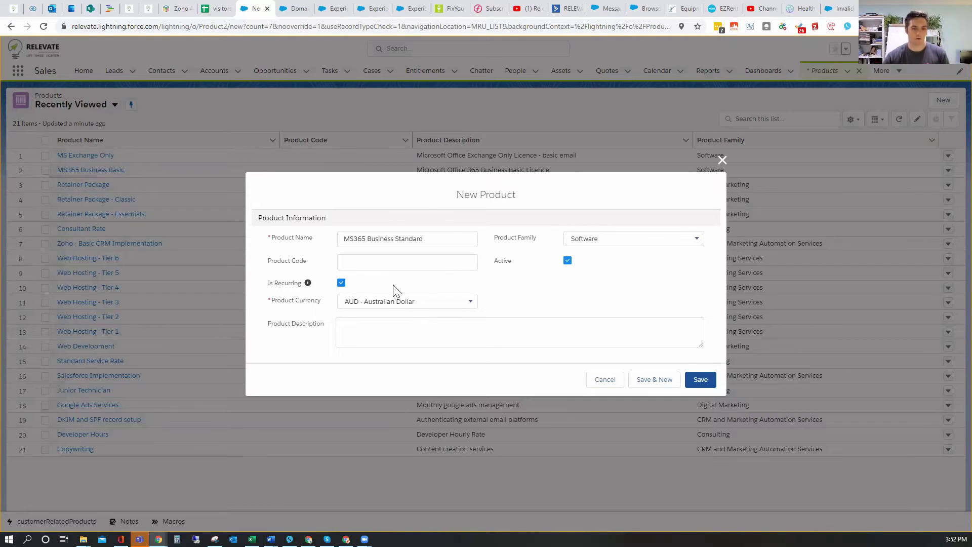
{"action": "left_click", "coordinate": [357, 326]}
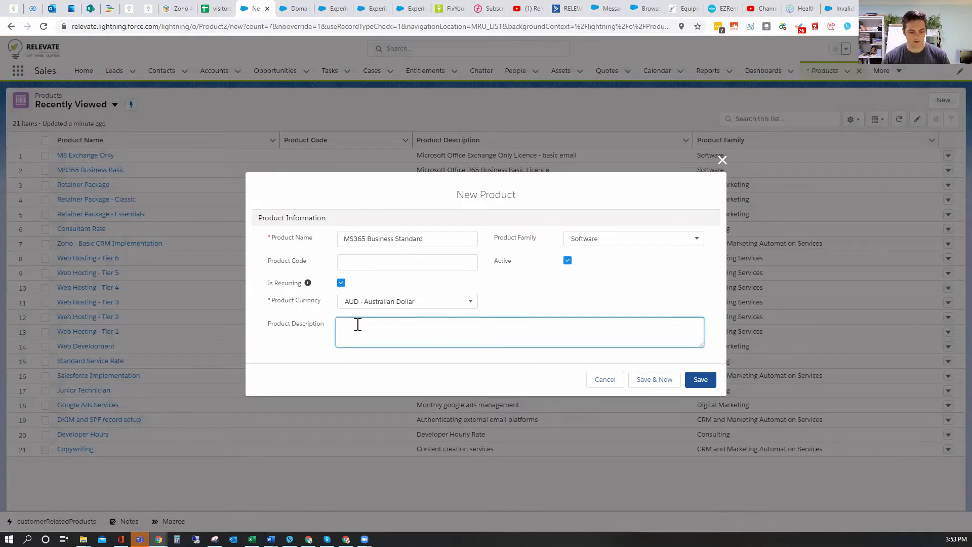
{"action": "type", "text": "Microsoft 365 Business Standard"}
{"action": "type", "text": "Licence"}
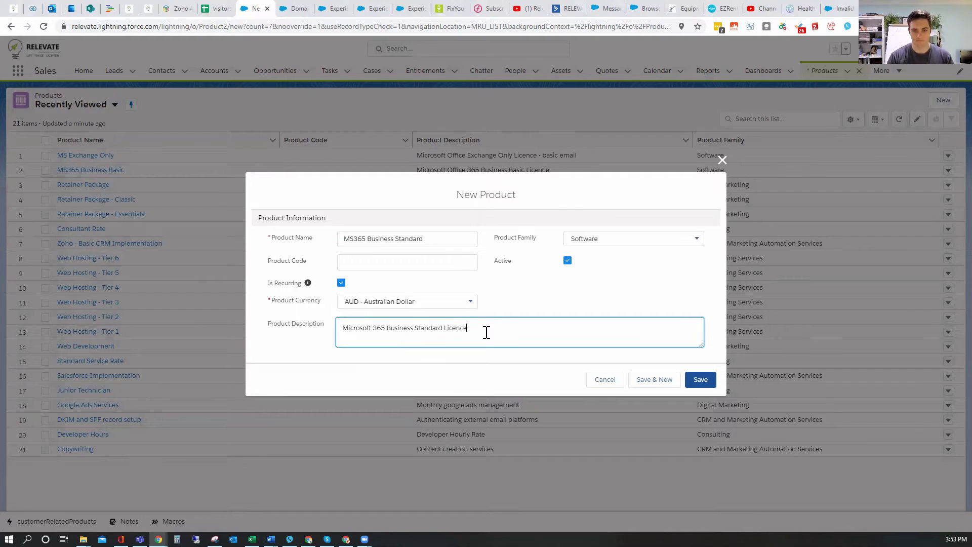
{"action": "left_click", "coordinate": [485, 374]}
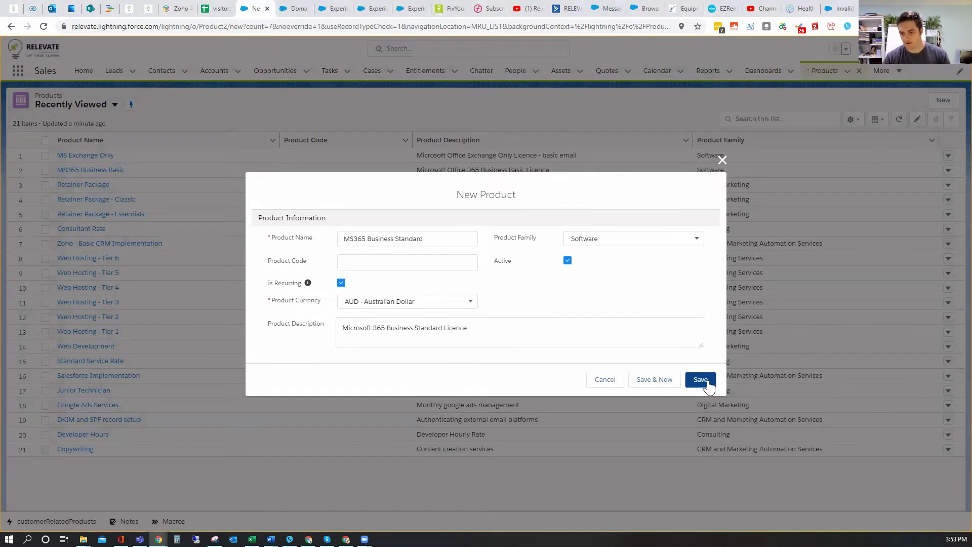
Save the MS365 Business Standard product and open its Price Books actions menu
{"action": "left_click", "coordinate": [701, 379]}
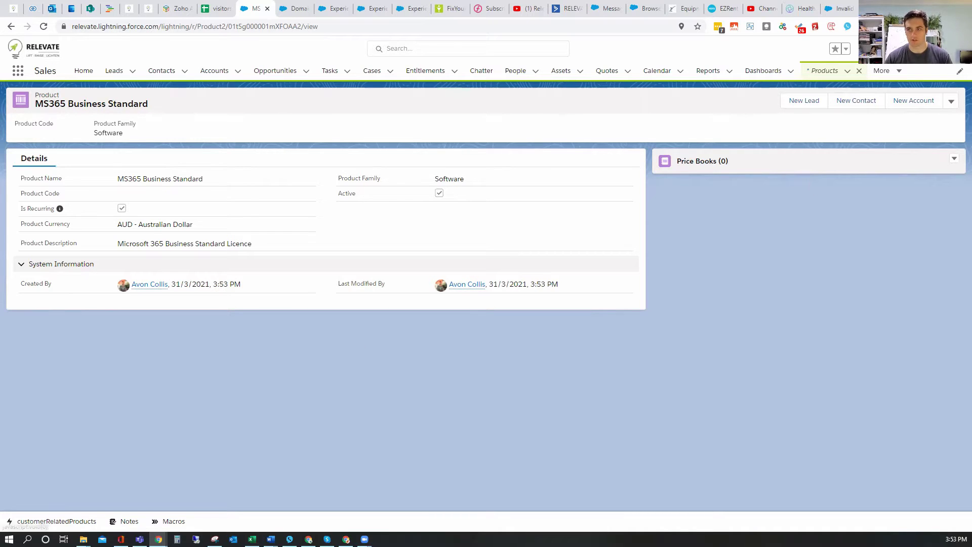
{"action": "left_click", "coordinate": [910, 48]}
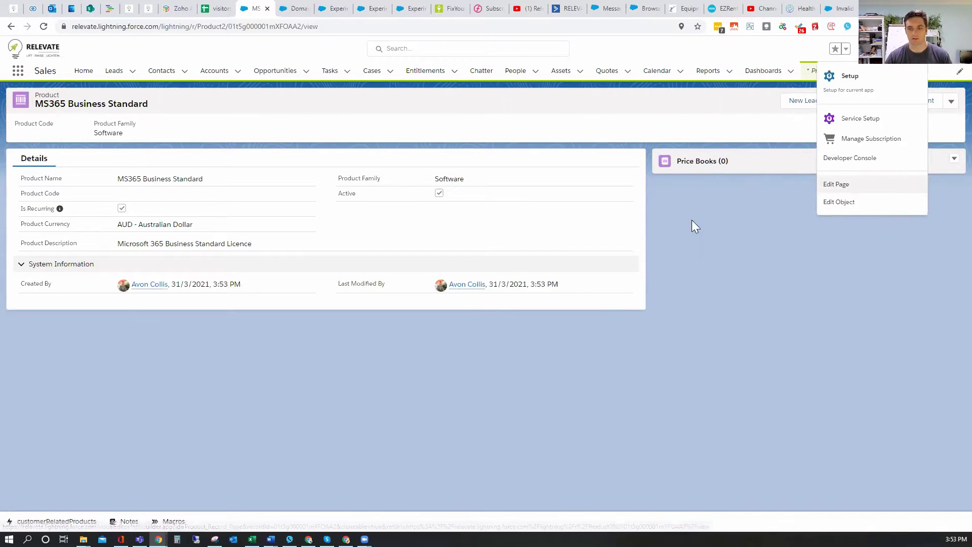
{"action": "left_click", "coordinate": [702, 336]}
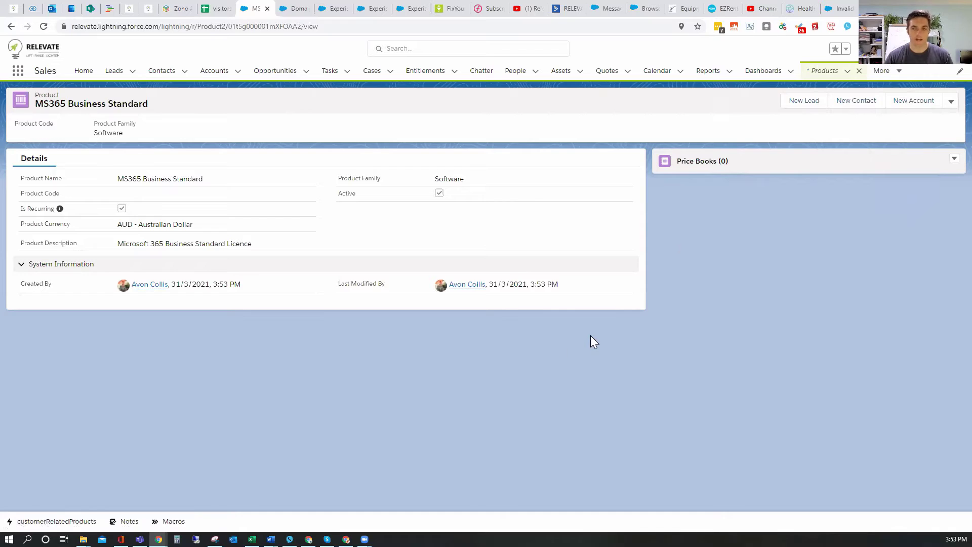
{"action": "left_click", "coordinate": [953, 160]}
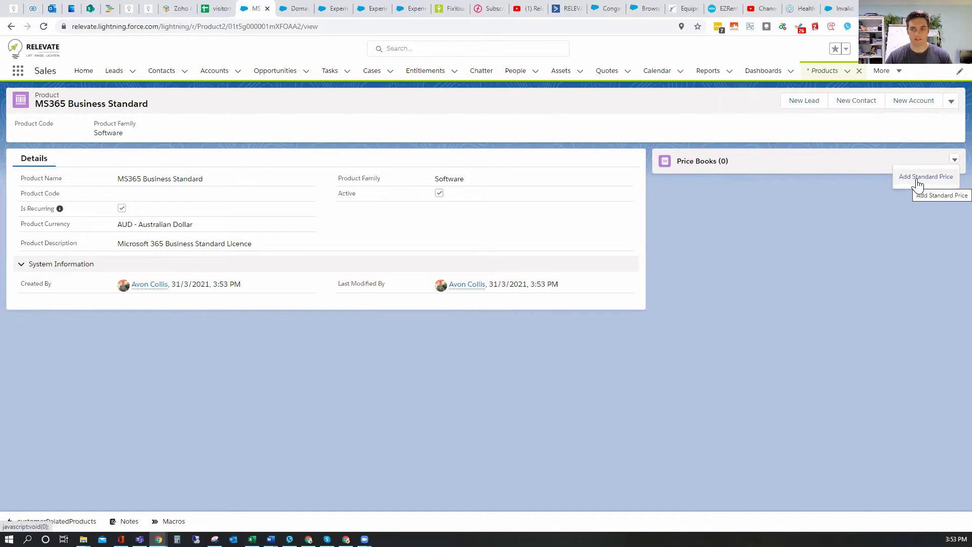
Add a standard price with list price 26.90 in AUD - Australian Dollar
{"action": "left_click", "coordinate": [918, 177]}
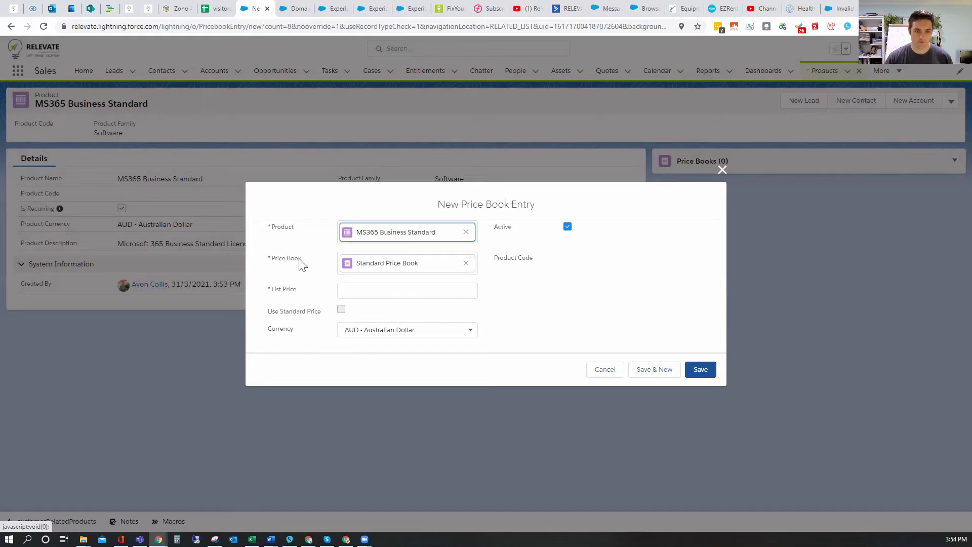
{"action": "left_click", "coordinate": [356, 291]}
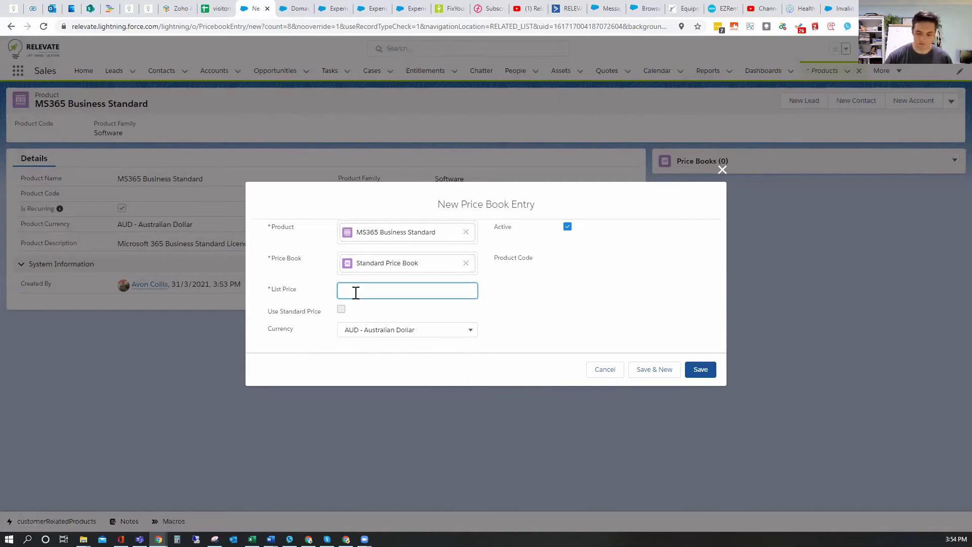
{"action": "type", "text": "26.90"}
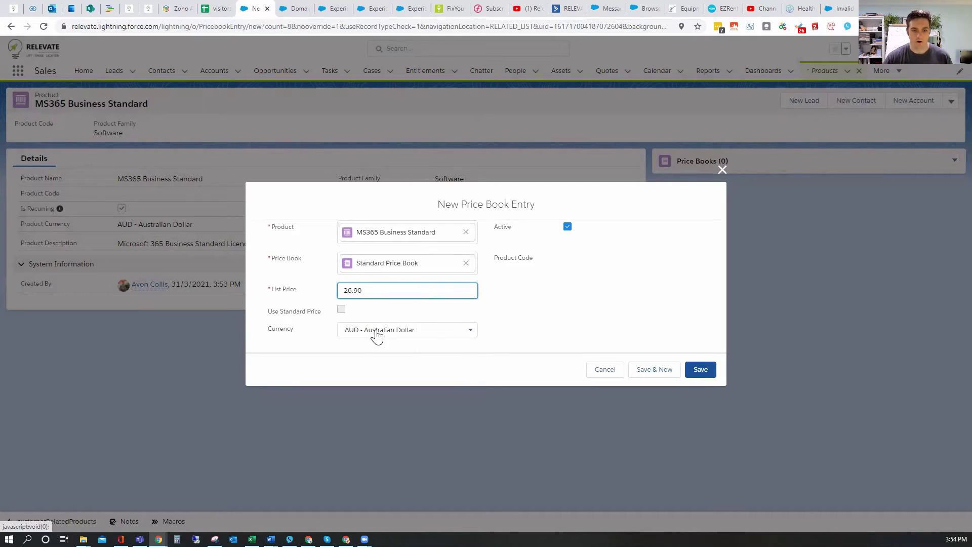
{"action": "left_click", "coordinate": [413, 334]}
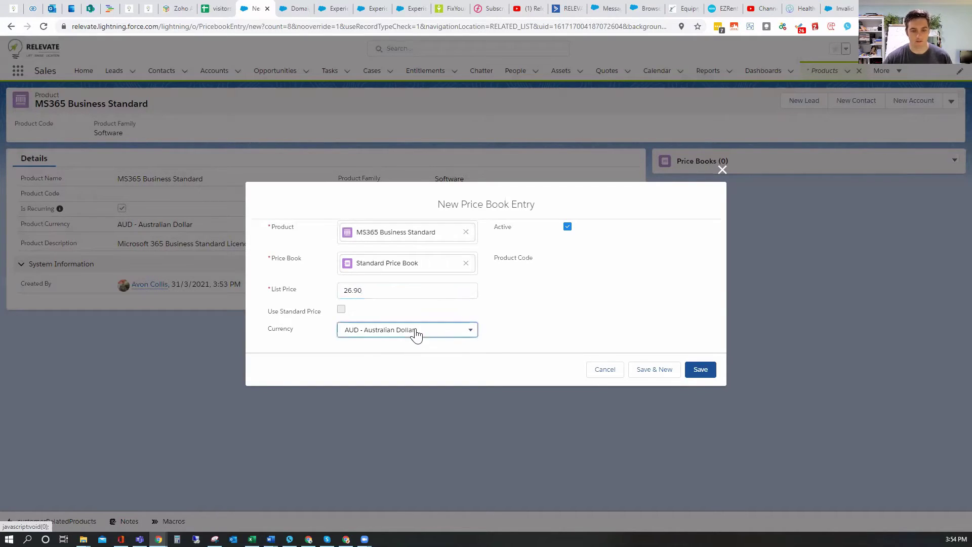
{"action": "left_click", "coordinate": [527, 336]}
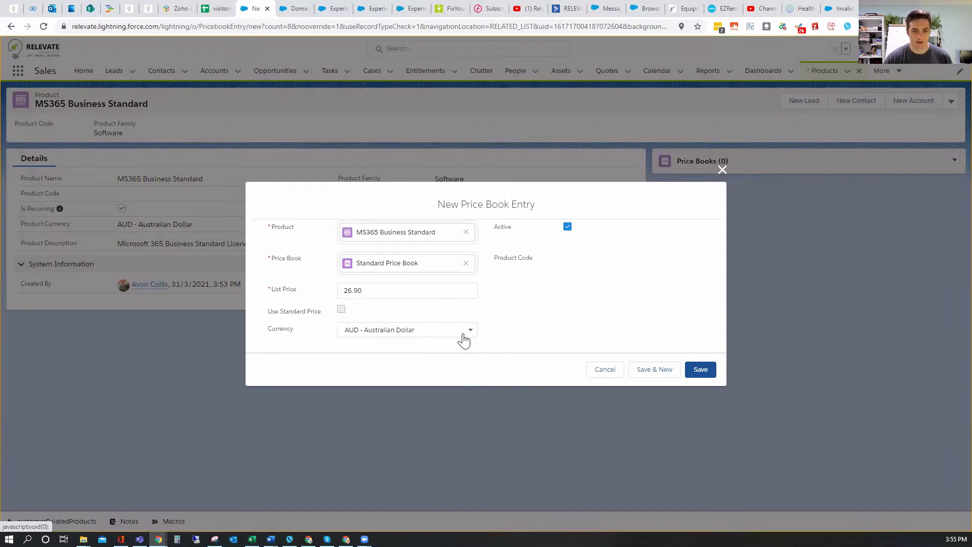
{"action": "left_click", "coordinate": [405, 340]}
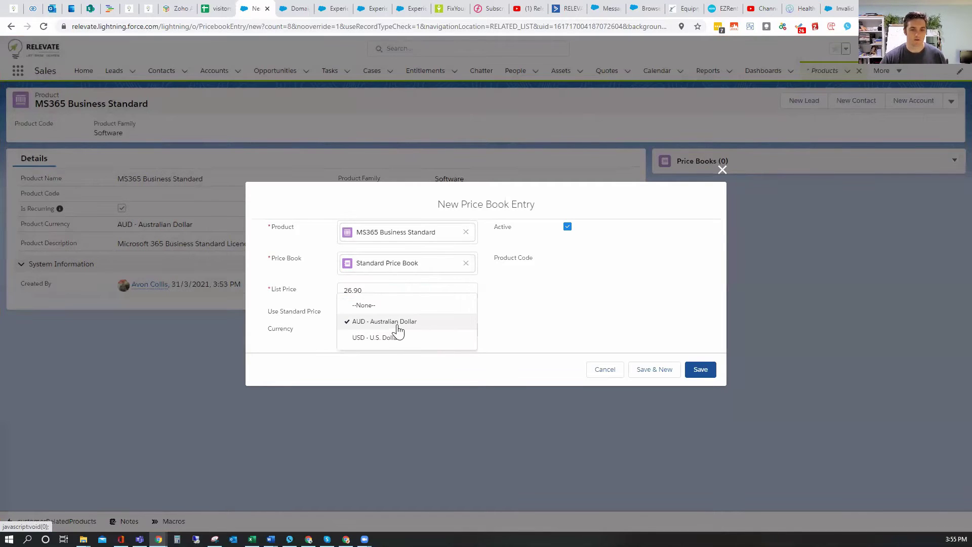
{"action": "left_click", "coordinate": [529, 330]}
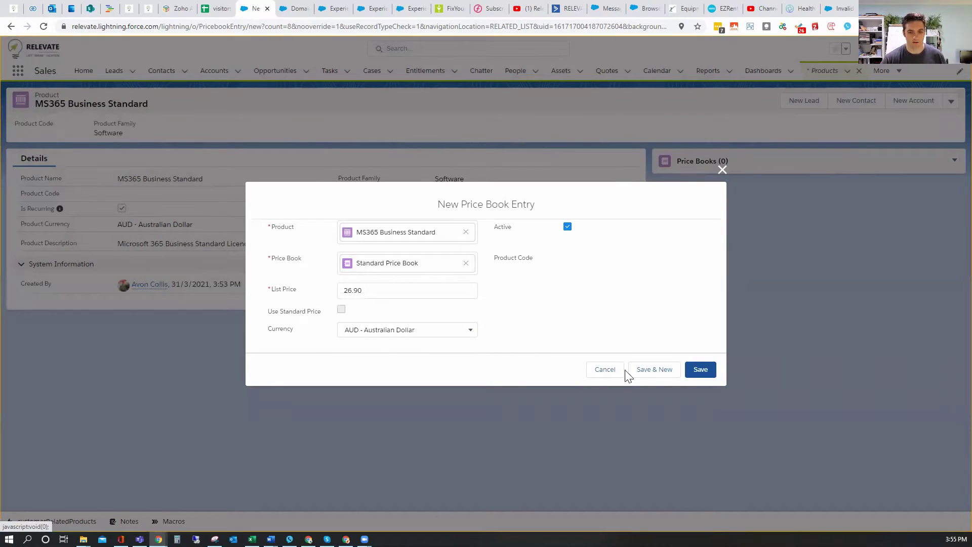
Save the 26.90 standard price, then add the product to the AUD Price Book using the standard price
{"action": "left_click", "coordinate": [701, 370]}
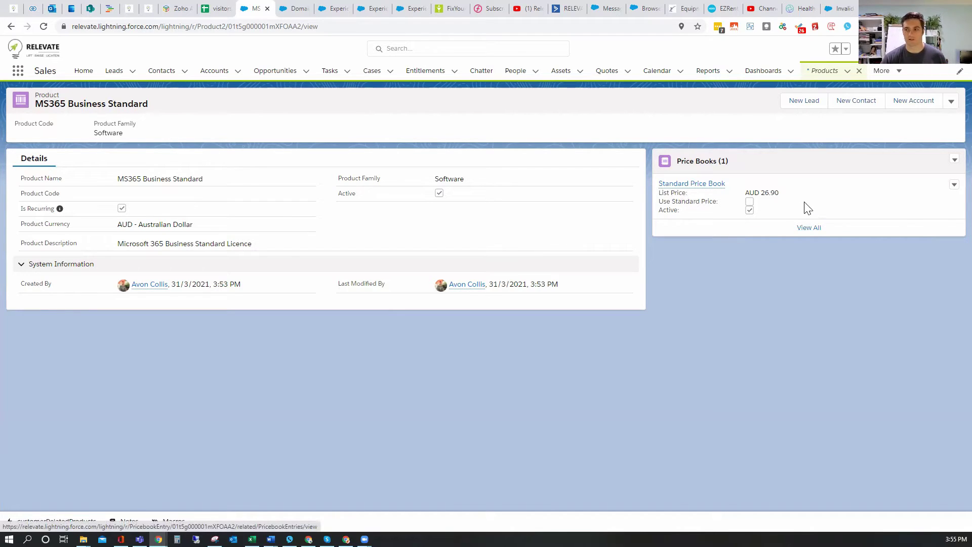
{"action": "left_click", "coordinate": [954, 160]}
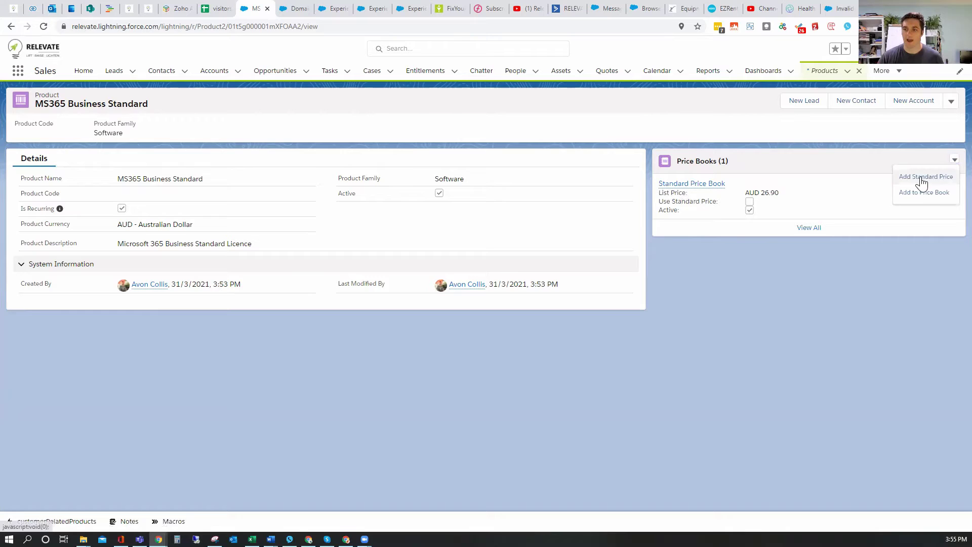
{"action": "left_click", "coordinate": [927, 193]}
{"action": "left_click", "coordinate": [391, 277]}
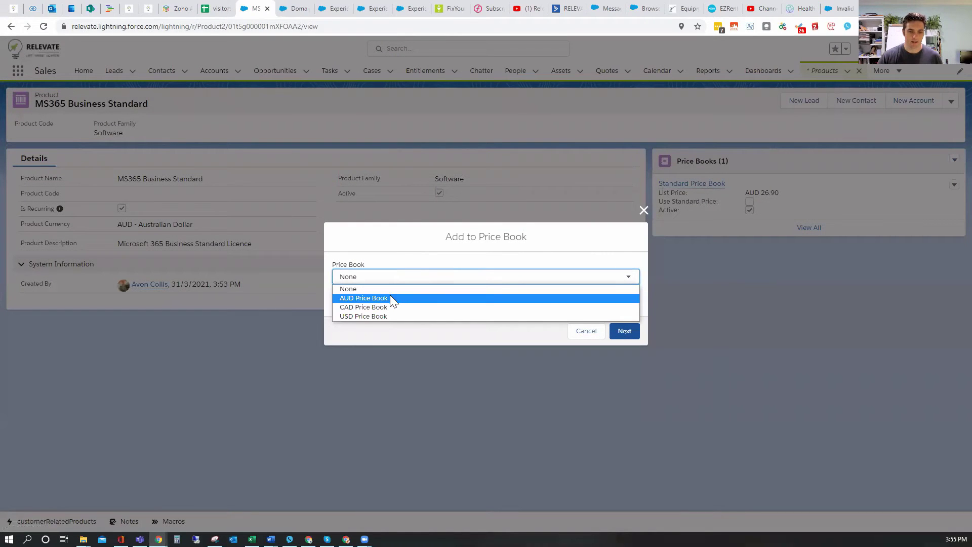
{"action": "left_click", "coordinate": [389, 298]}
{"action": "left_click", "coordinate": [387, 300]}
{"action": "left_click", "coordinate": [379, 322]}
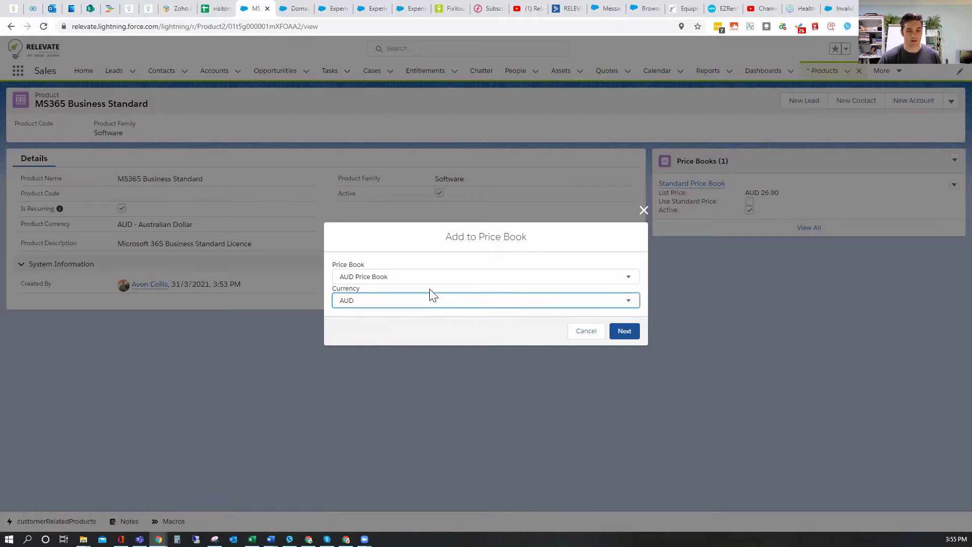
{"action": "left_click", "coordinate": [621, 334]}
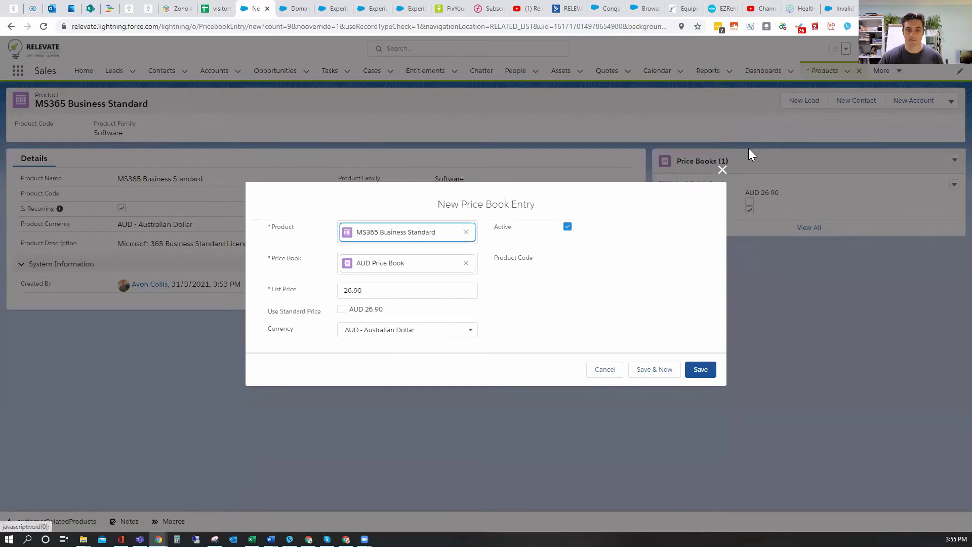
{"action": "left_click", "coordinate": [341, 309]}
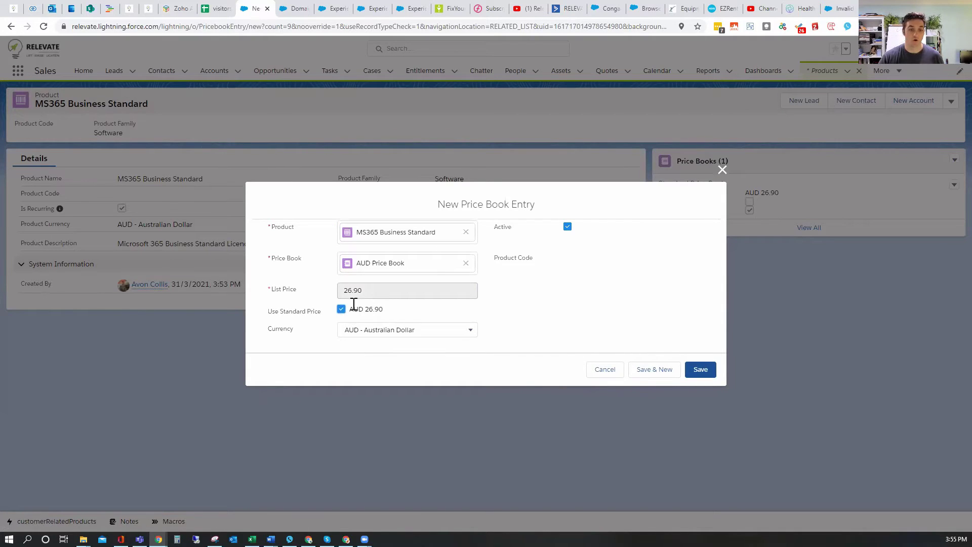
Save the AUD price book entry and view all the product's price books
{"action": "left_click", "coordinate": [704, 371]}
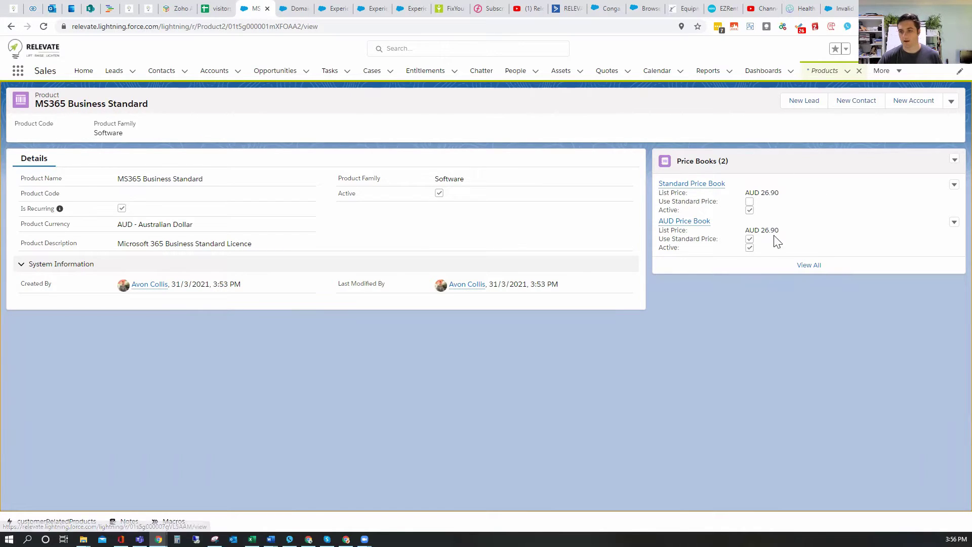
{"action": "left_click", "coordinate": [955, 159]}
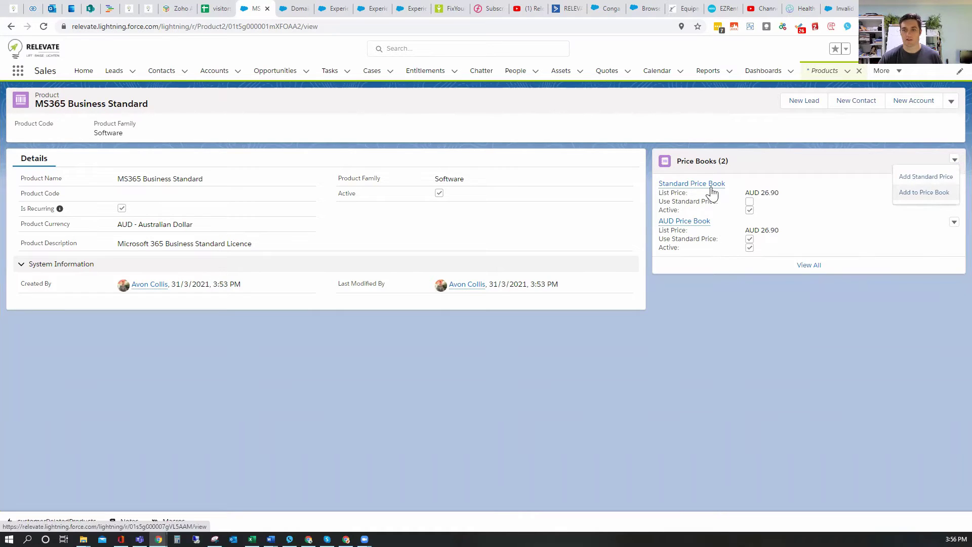
{"action": "mouse_move", "coordinate": [689, 188]}
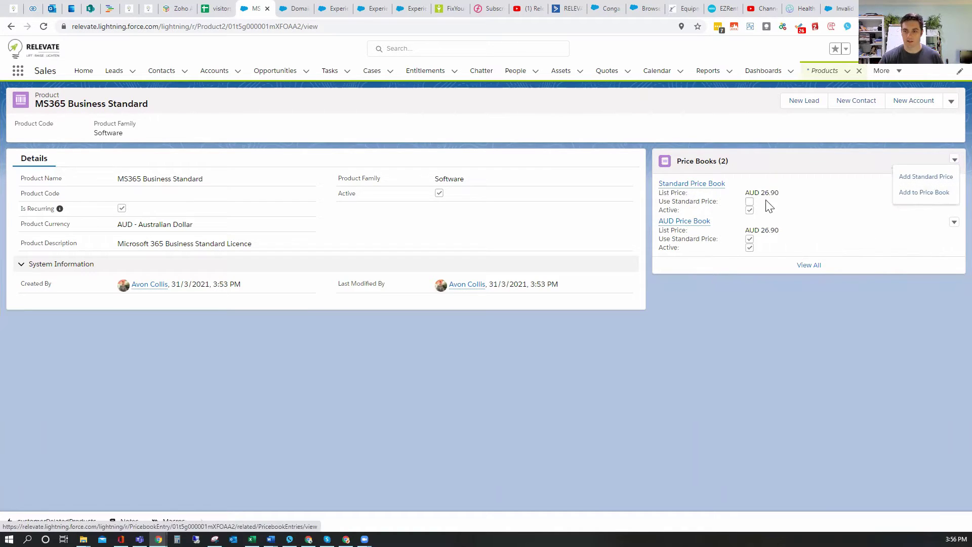
{"action": "left_click", "coordinate": [815, 267]}
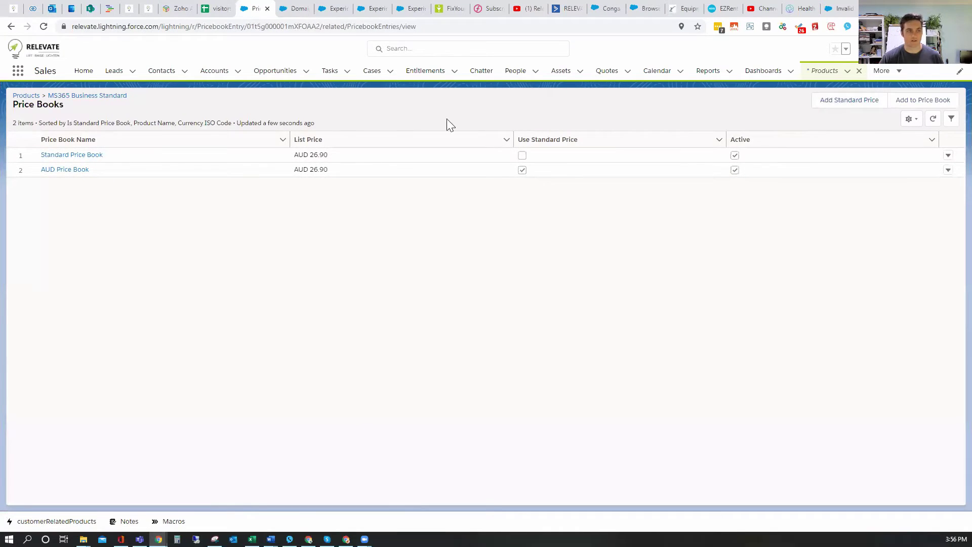
Try adding the product to the USD Price Book, check its currency options, then cancel
{"action": "left_click", "coordinate": [88, 99]}
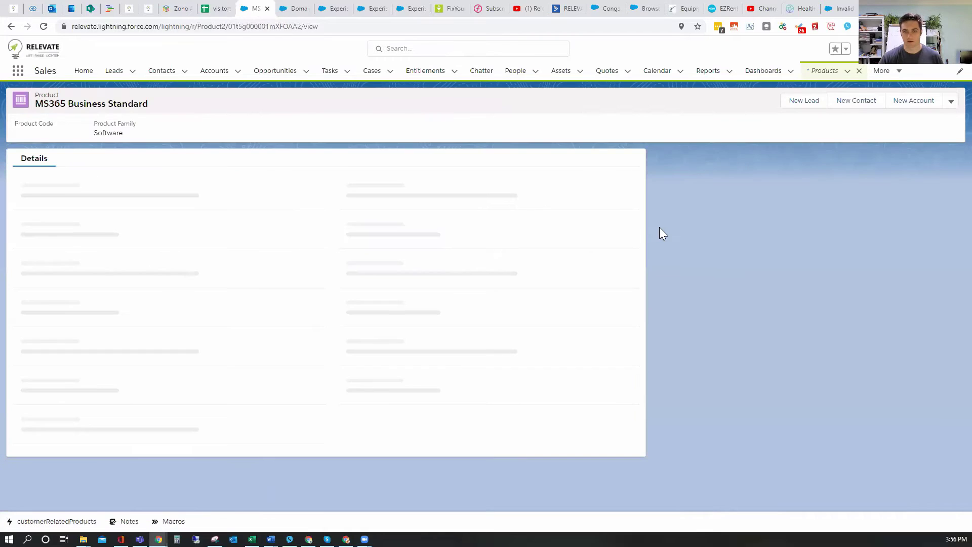
{"action": "left_click", "coordinate": [954, 159]}
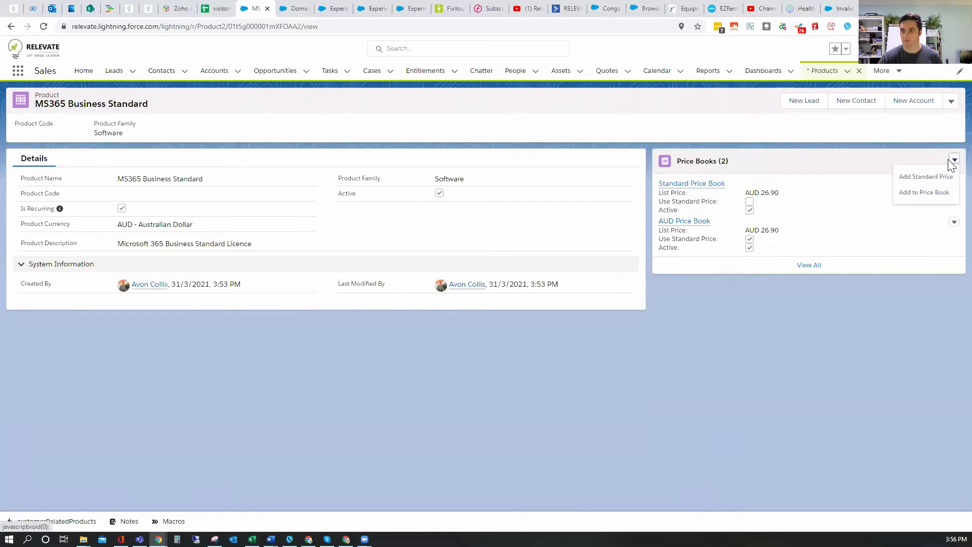
{"action": "left_click", "coordinate": [928, 193]}
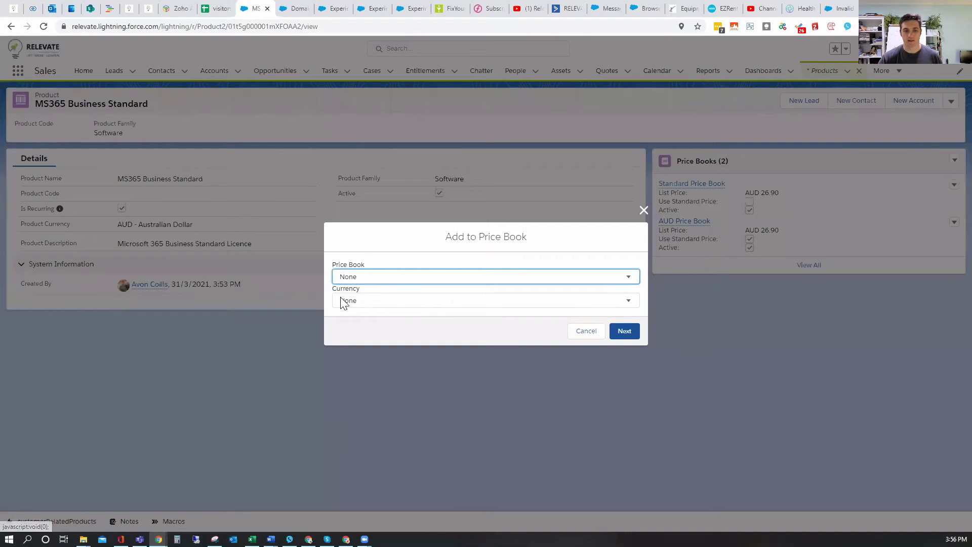
{"action": "left_click", "coordinate": [384, 276]}
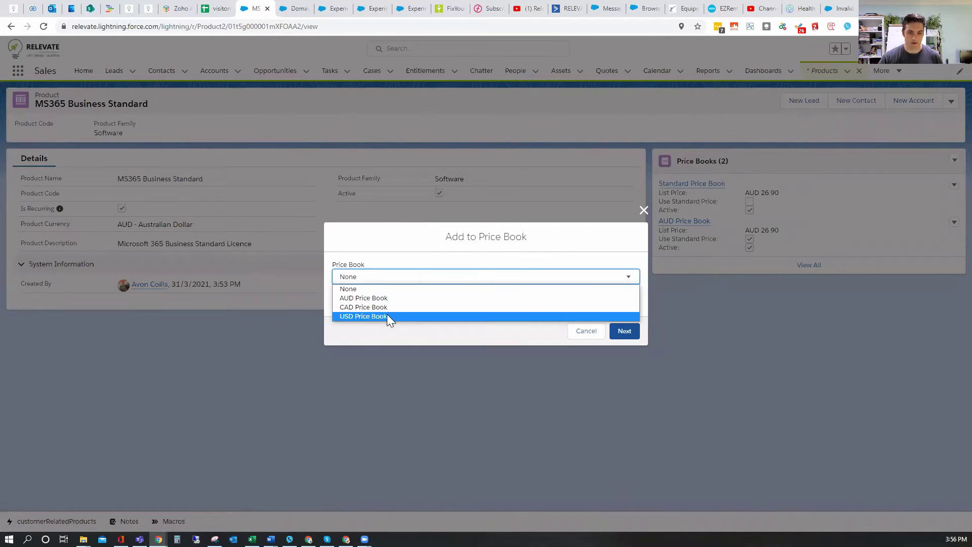
{"action": "left_click", "coordinate": [363, 314]}
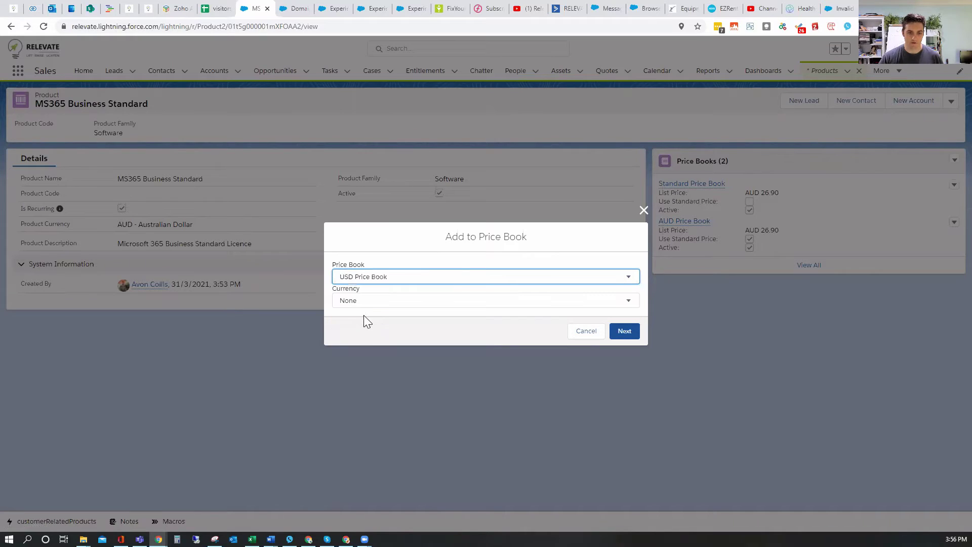
{"action": "left_click", "coordinate": [388, 300]}
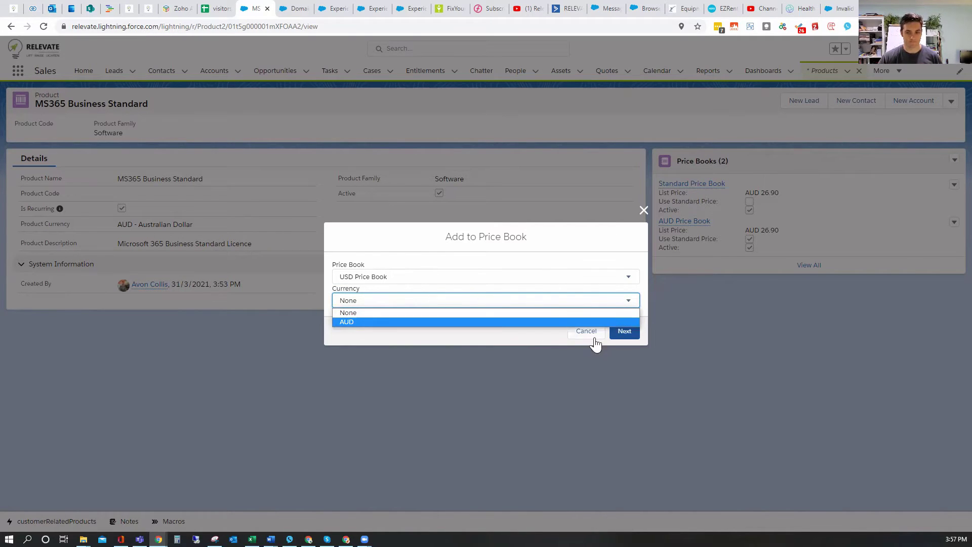
{"action": "left_click", "coordinate": [642, 215]}
{"action": "left_click", "coordinate": [643, 210]}
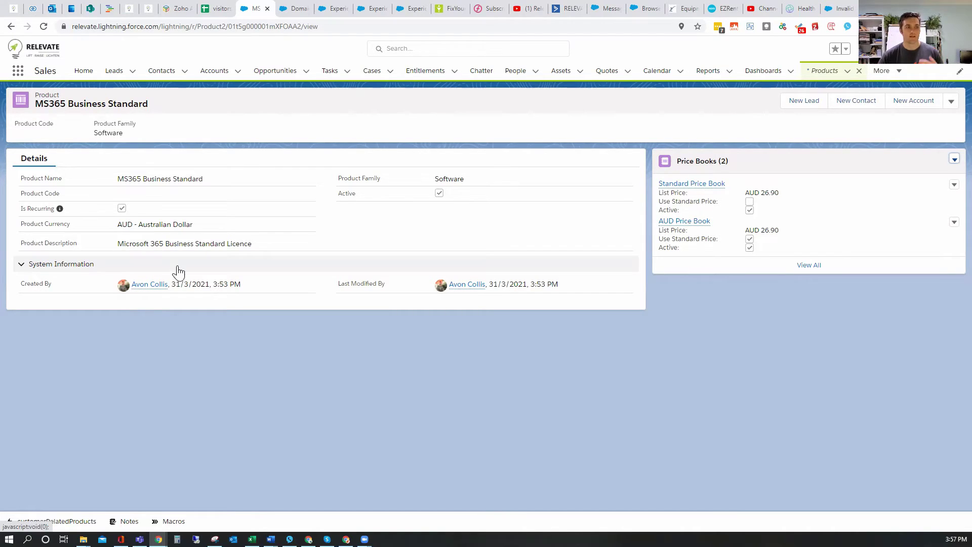
From the Opportunities tab, search globally for the test account and open it
{"action": "left_click", "coordinate": [281, 75]}
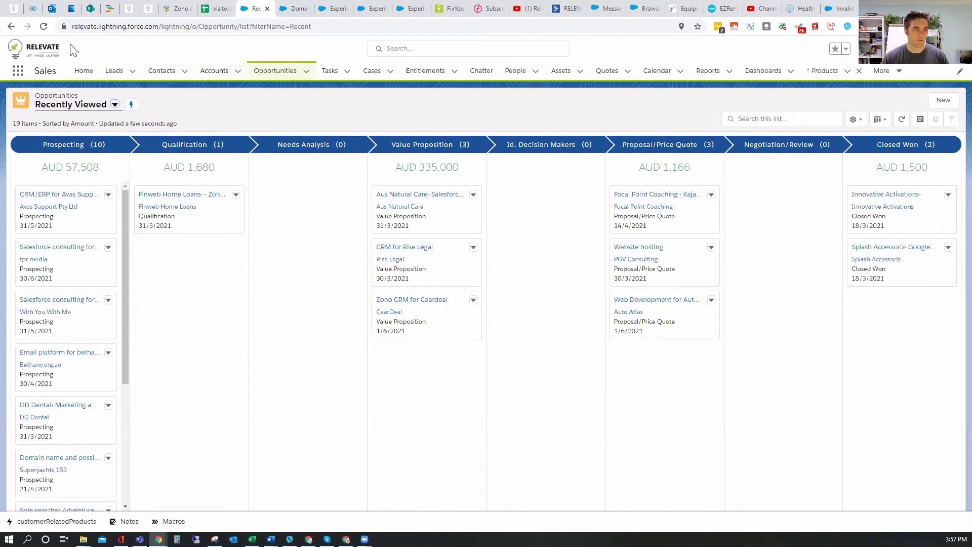
{"action": "left_click", "coordinate": [397, 48]}
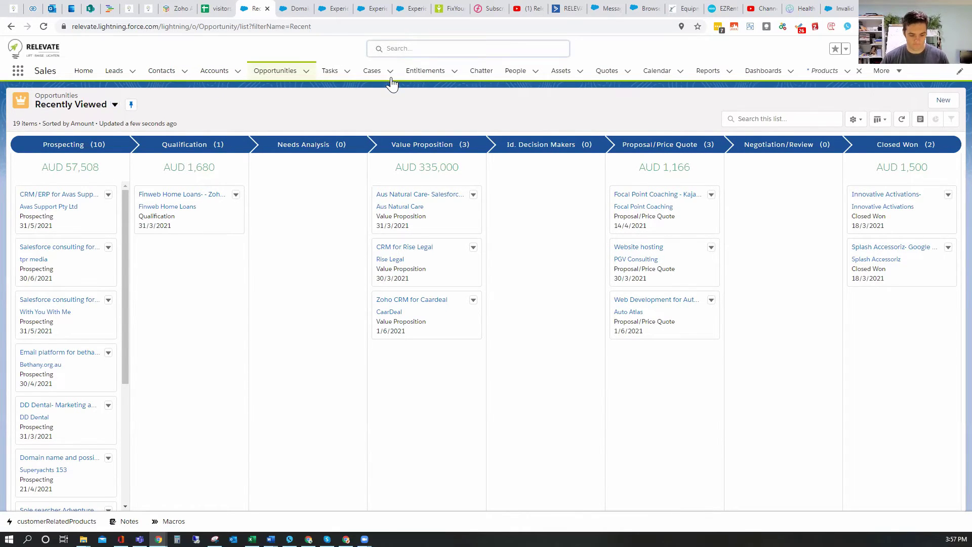
{"action": "type", "text": "est"}
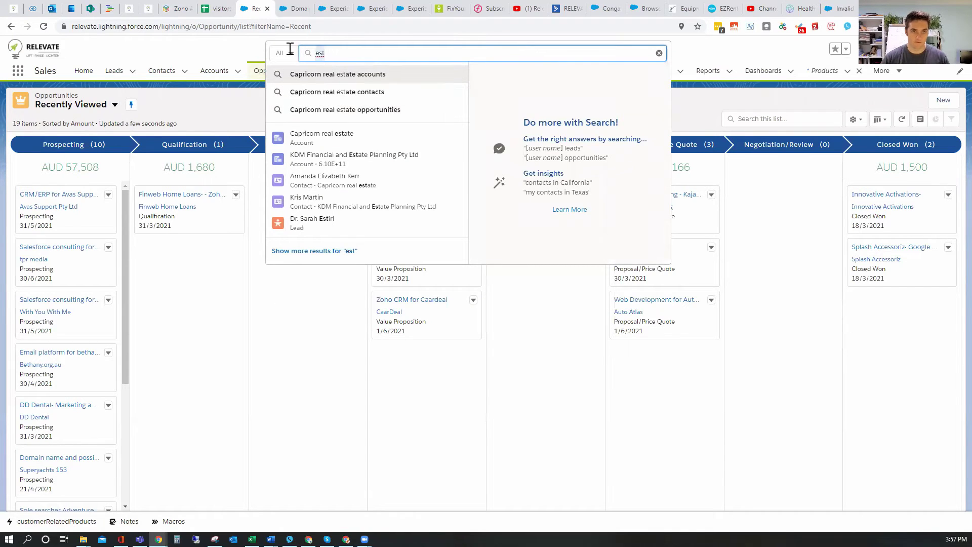
{"action": "type", "text": "t"}
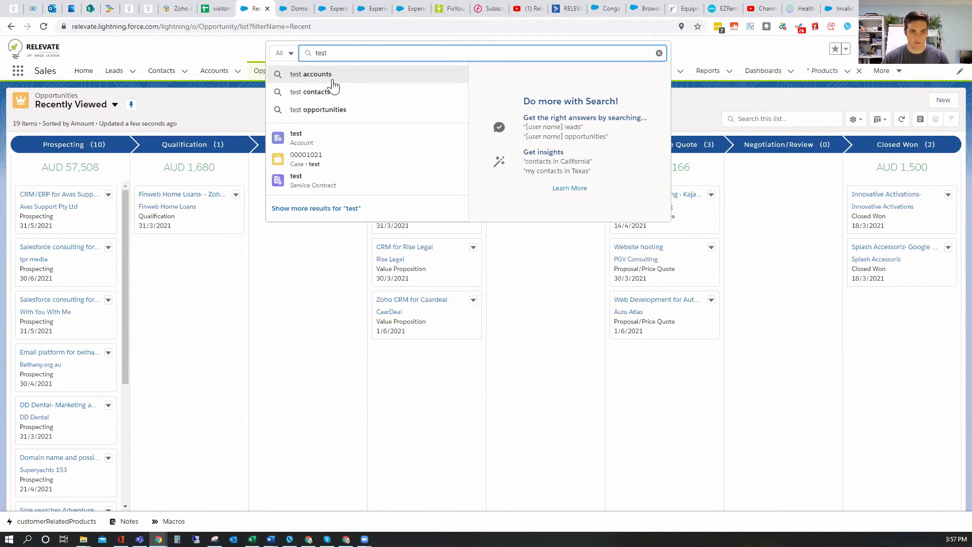
{"action": "mouse_move", "coordinate": [317, 137]}
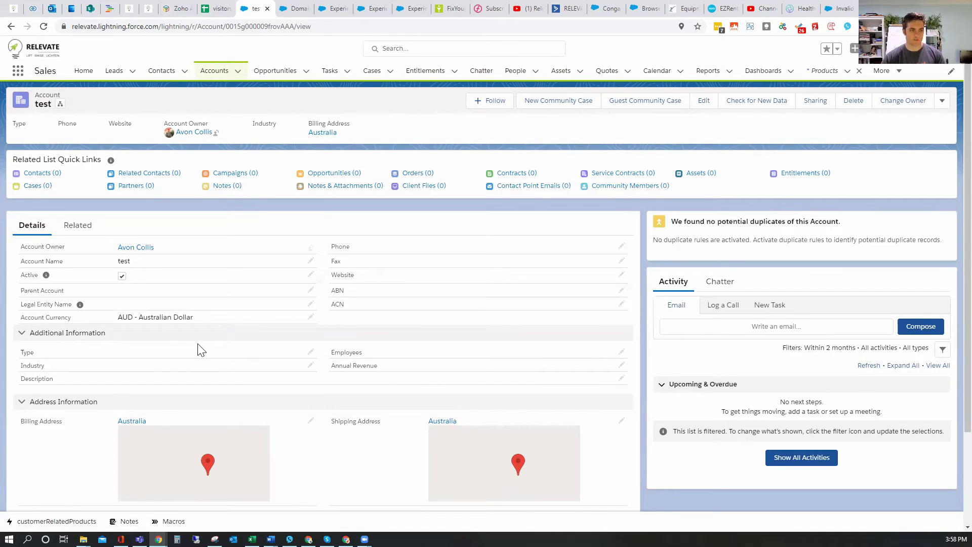
Check the Global Actions and overflow menus, then scroll through the test account's Related lists
{"action": "scroll", "coordinate": [200, 350], "scroll_direction": "down", "scroll_amount": 3}
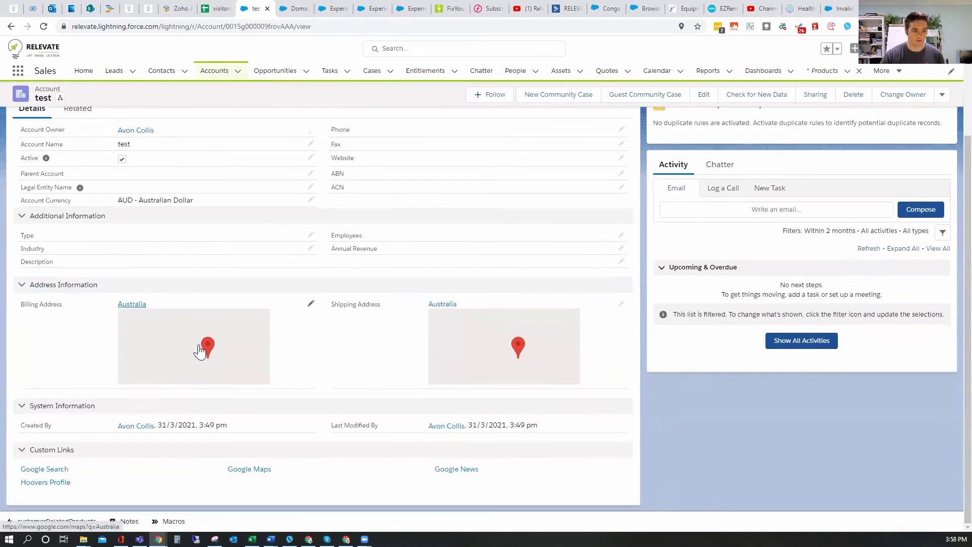
{"action": "scroll", "coordinate": [199, 347], "scroll_direction": "up", "scroll_amount": 3}
{"action": "mouse_move", "coordinate": [314, 178]}
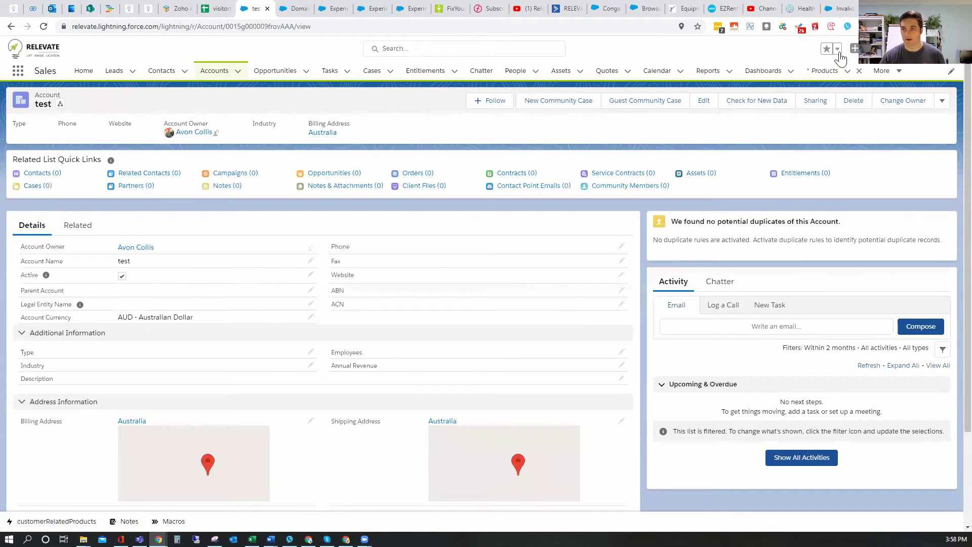
{"action": "left_click", "coordinate": [855, 49]}
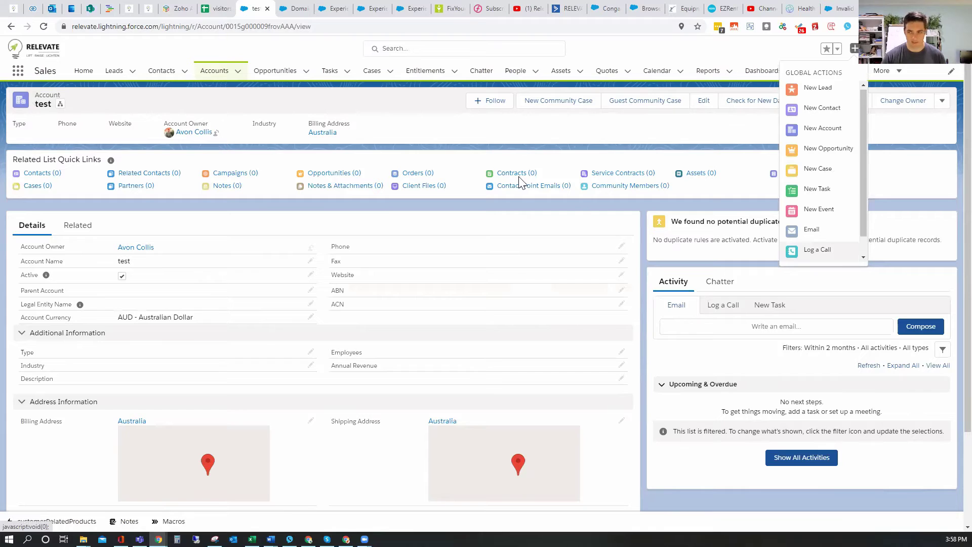
{"action": "left_click", "coordinate": [739, 58]}
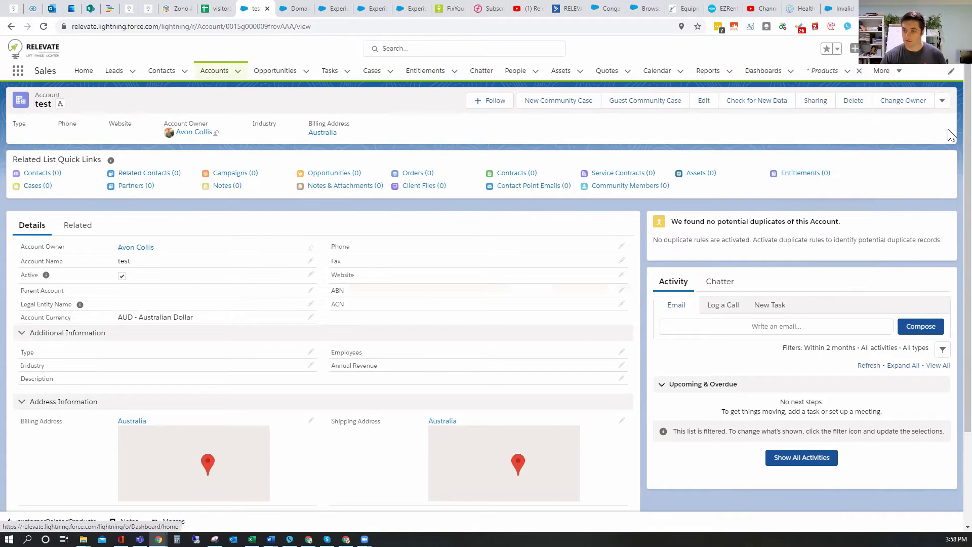
{"action": "left_click", "coordinate": [943, 102]}
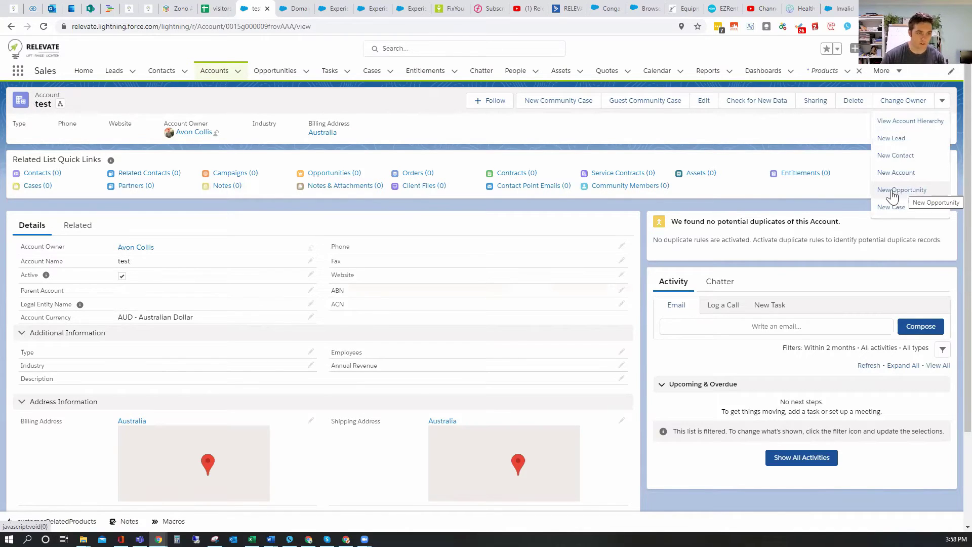
{"action": "left_click", "coordinate": [80, 225]}
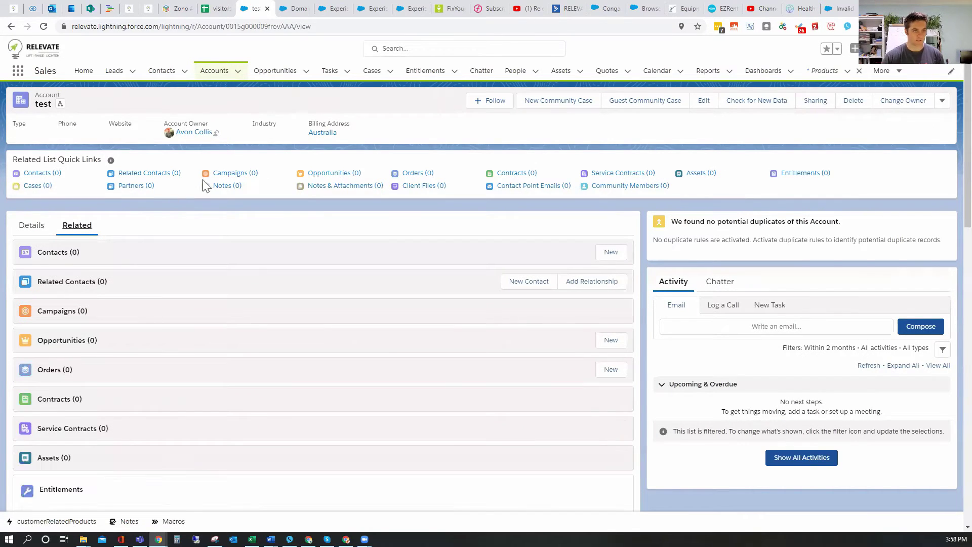
{"action": "mouse_move", "coordinate": [178, 176]}
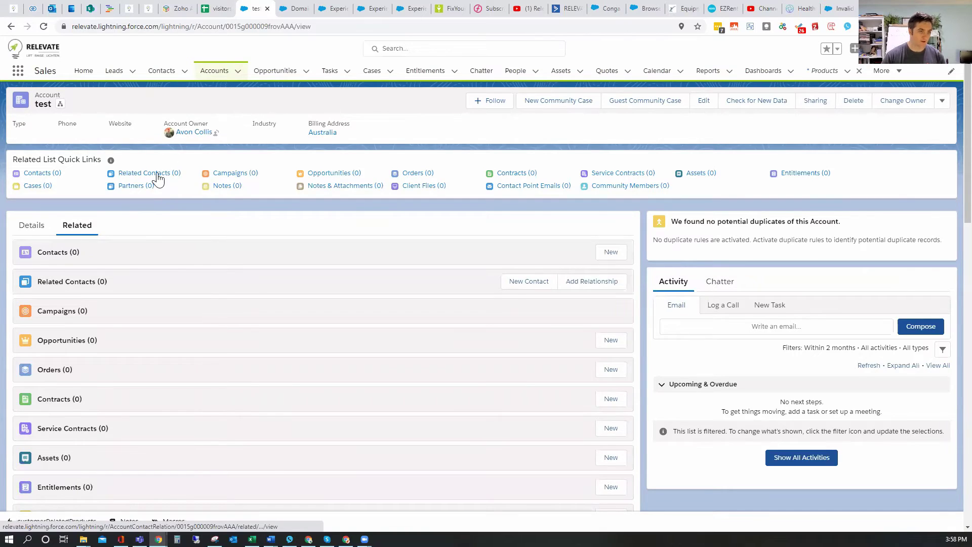
{"action": "scroll", "coordinate": [196, 320], "scroll_direction": "down", "scroll_amount": 1}
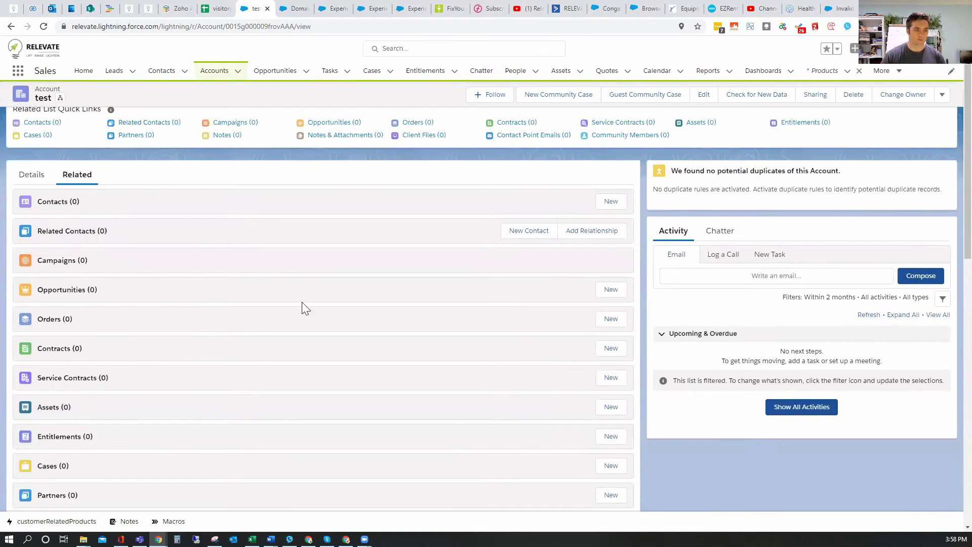
Save opportunity 'test' with close date 31/3/2021, stage Needs Analysis, and Type left unset
{"action": "left_click", "coordinate": [615, 294]}
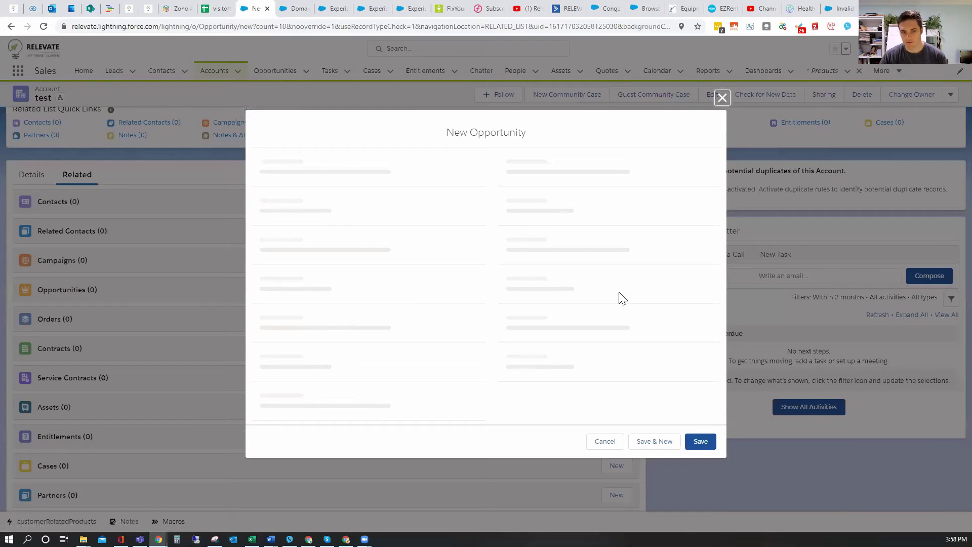
{"action": "left_click", "coordinate": [320, 171]}
{"action": "type", "text": "test"}
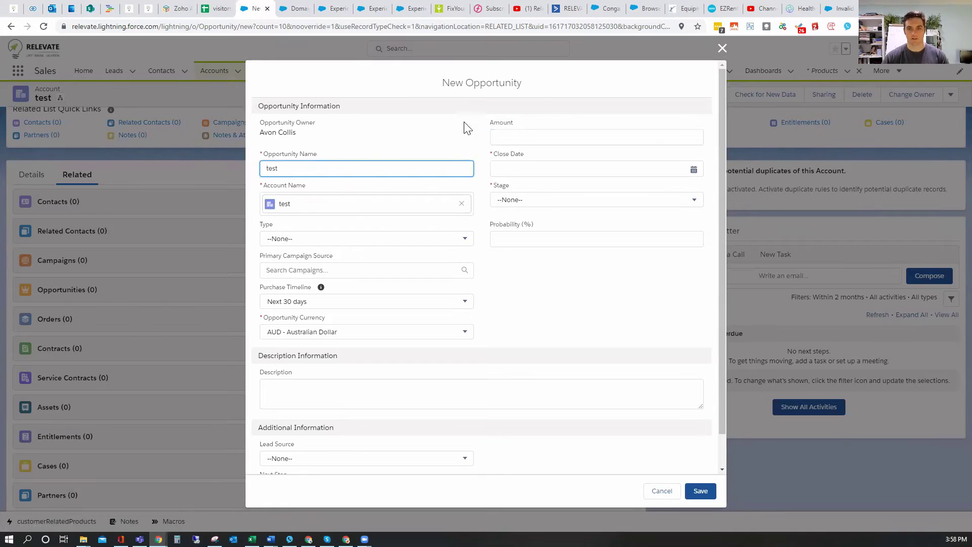
{"action": "left_click", "coordinate": [545, 169]}
{"action": "left_click", "coordinate": [562, 303]}
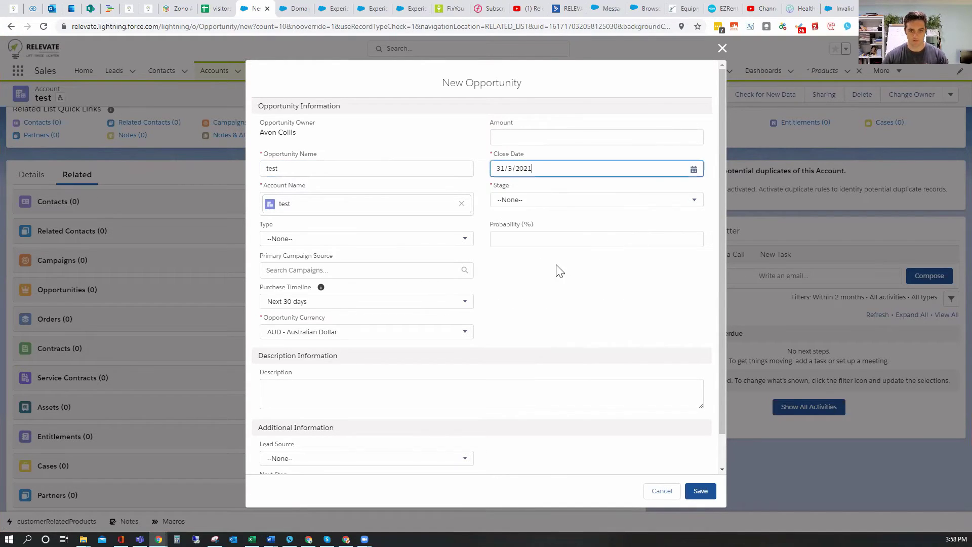
{"action": "left_click", "coordinate": [534, 201]}
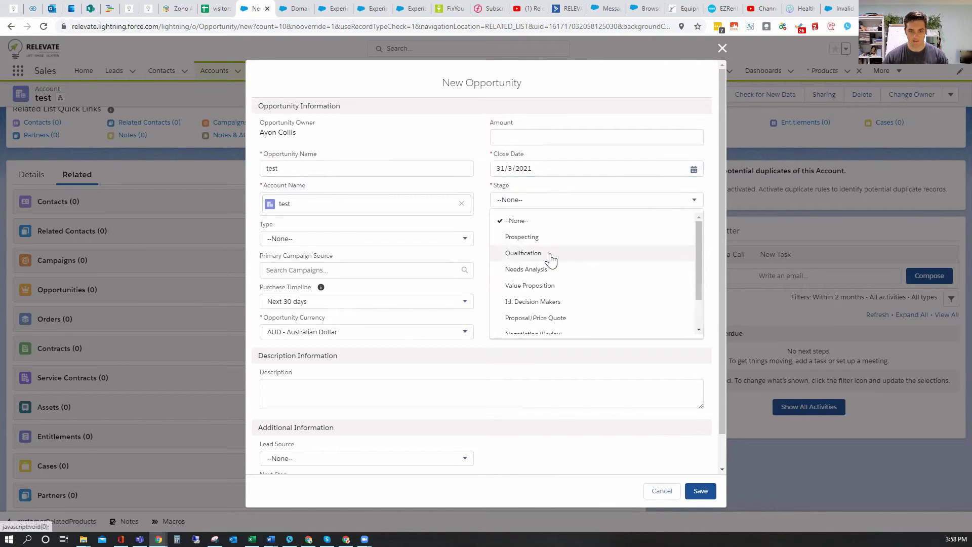
{"action": "left_click", "coordinate": [572, 270]}
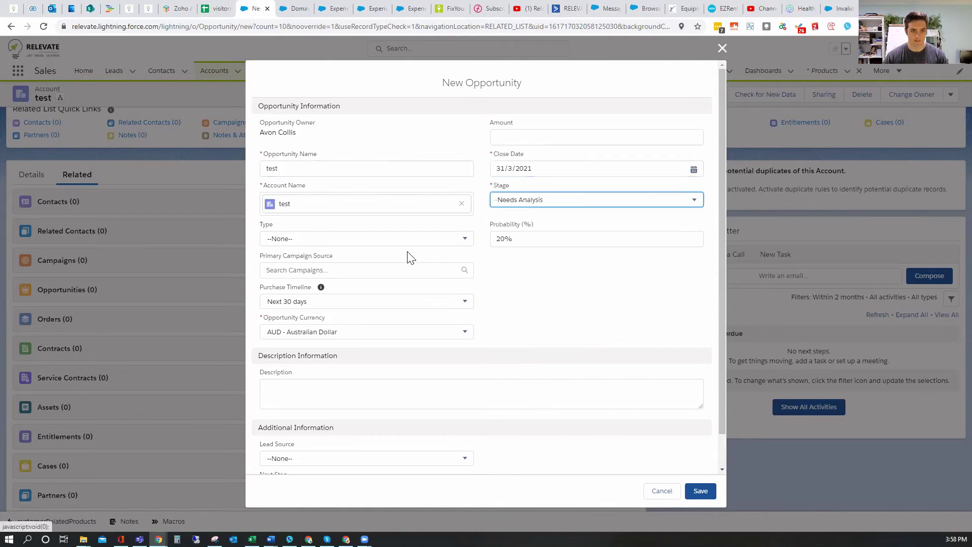
{"action": "left_click", "coordinate": [363, 241]}
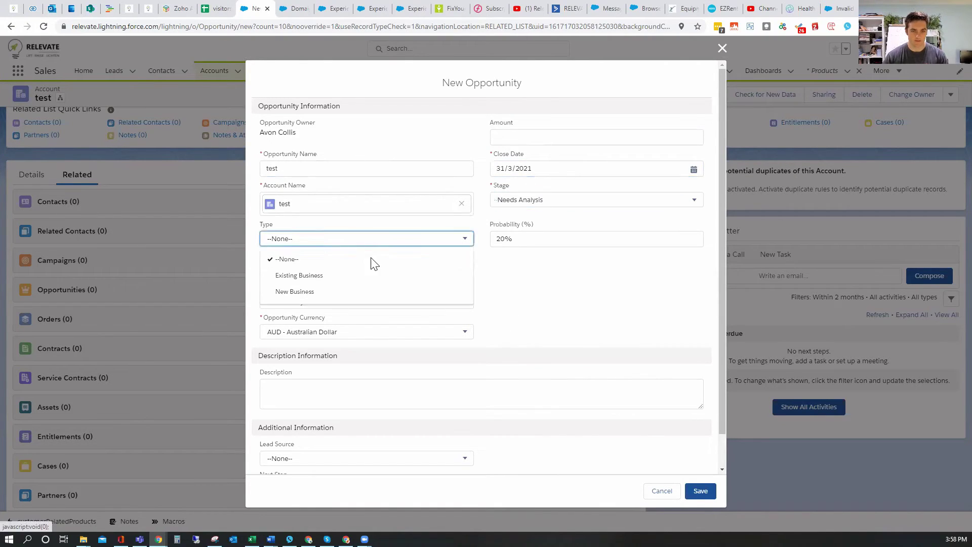
{"action": "left_click", "coordinate": [560, 314]}
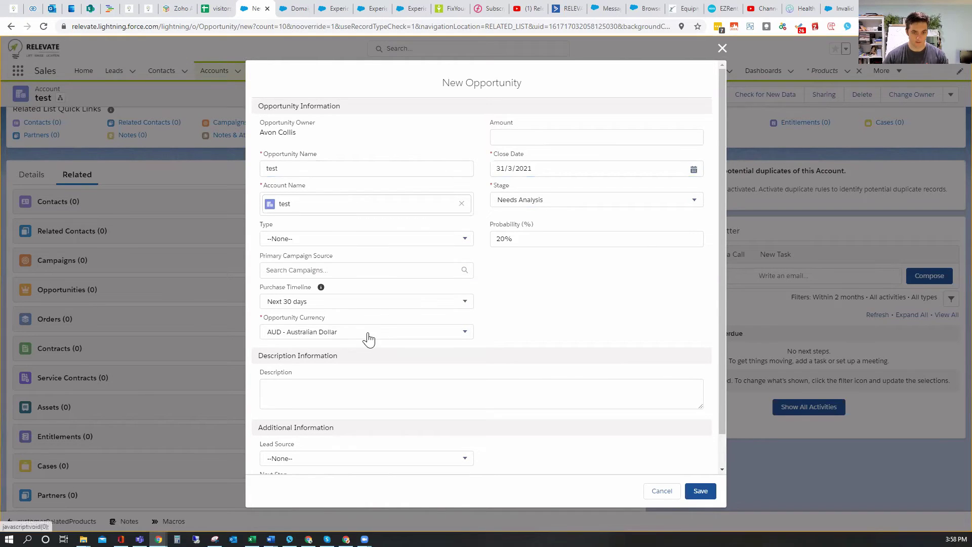
{"action": "scroll", "coordinate": [541, 382], "scroll_direction": "down", "scroll_amount": 1}
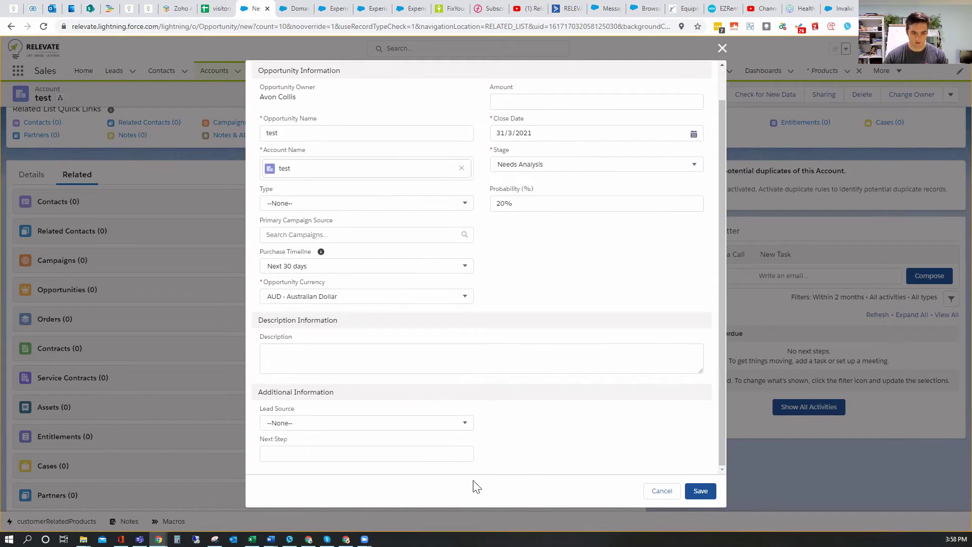
{"action": "left_click", "coordinate": [700, 491]}
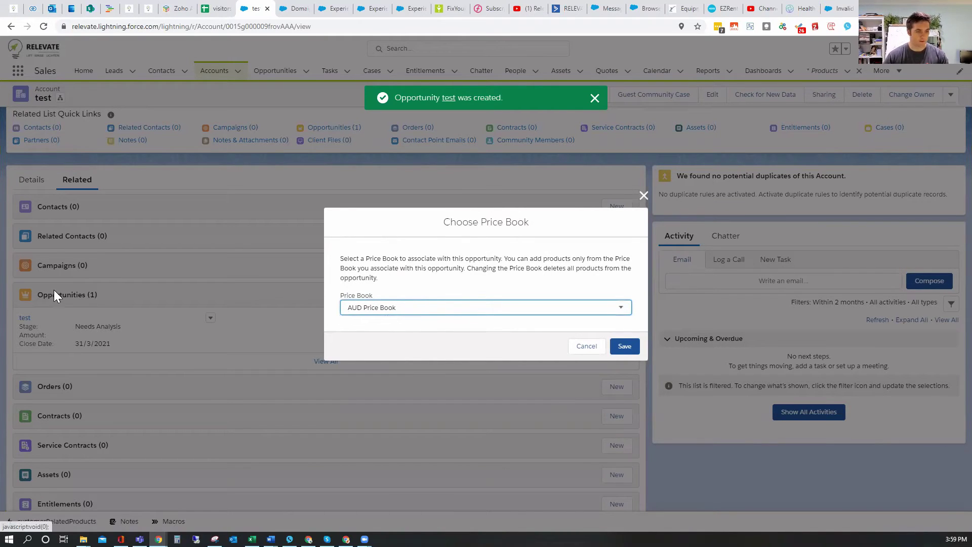
Keep the AUD Price Book for the test opportunity and view its MS365 Business Standard entry
{"action": "left_click", "coordinate": [408, 309]}
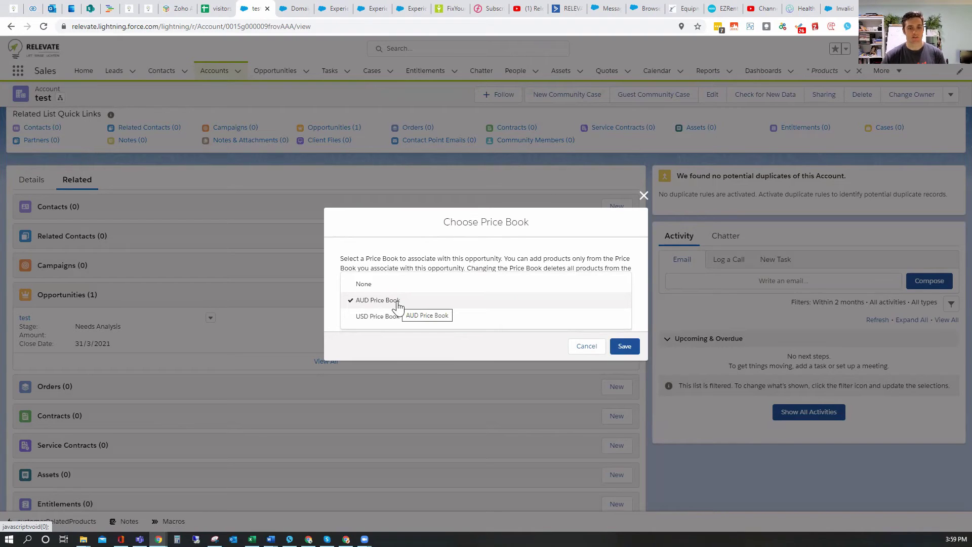
{"action": "left_click", "coordinate": [398, 302]}
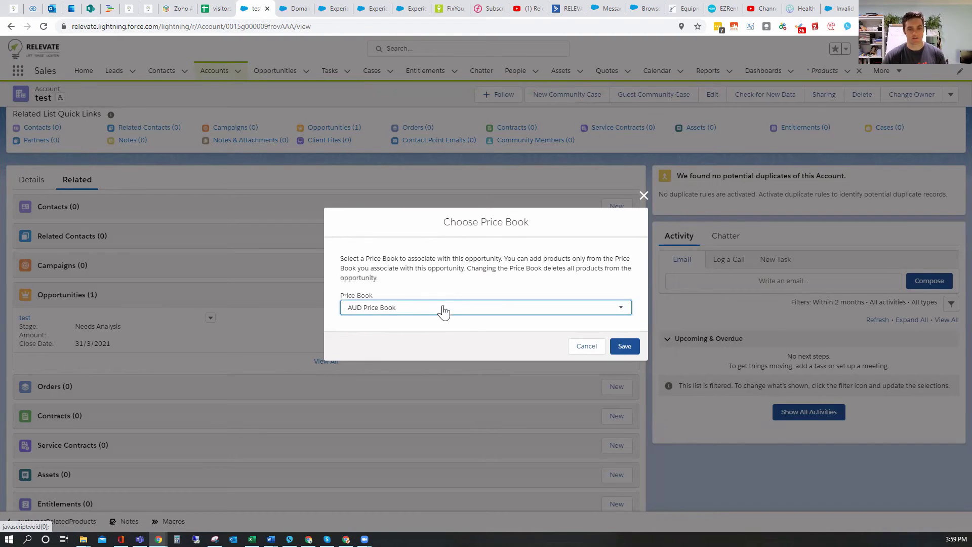
{"action": "left_click", "coordinate": [626, 350]}
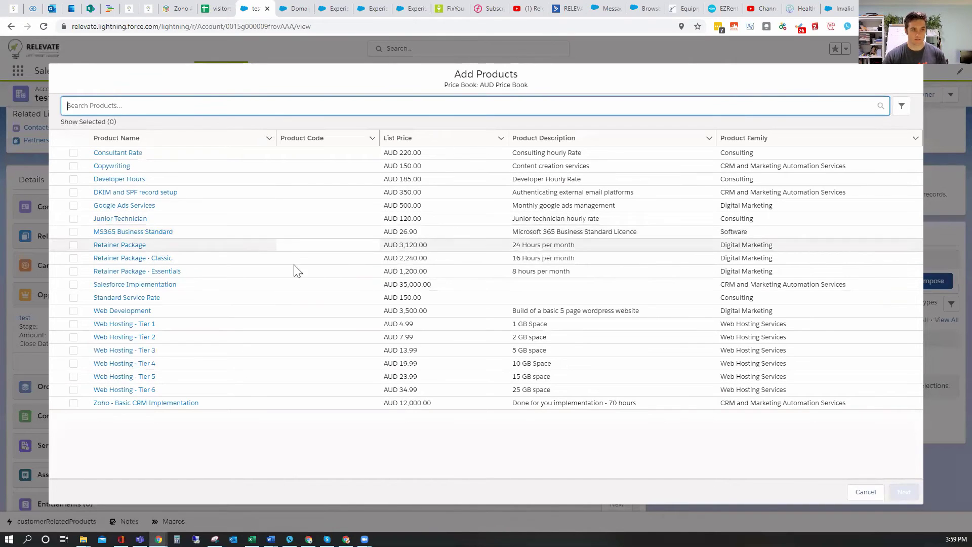
{"action": "left_click", "coordinate": [144, 233]}
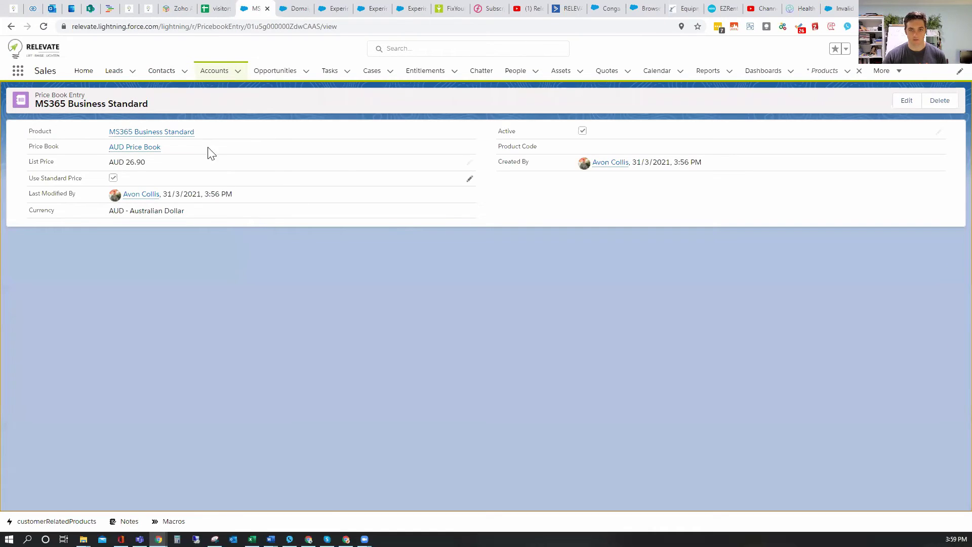
From the test account, open the test opportunity and select MS365 Business Standard under Add Products
{"action": "left_click", "coordinate": [11, 26]}
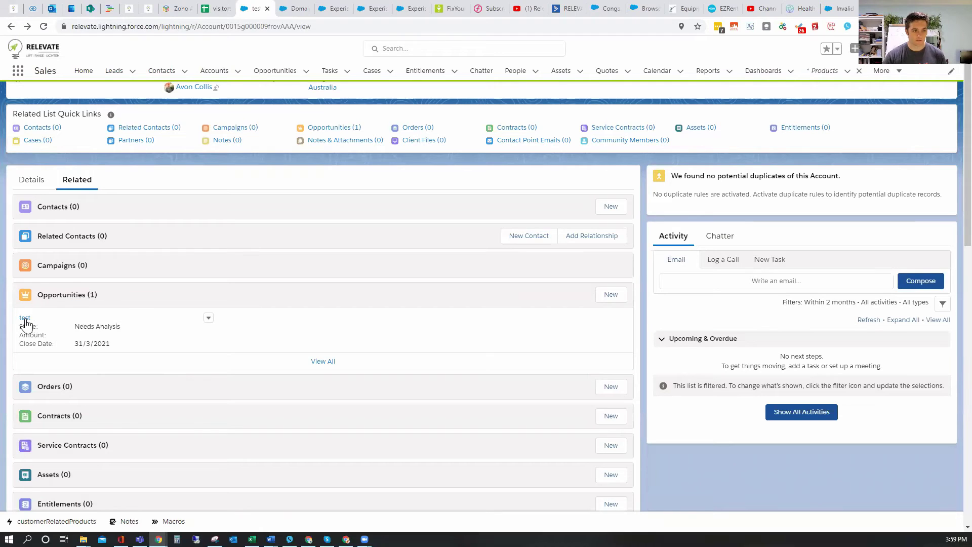
{"action": "left_click", "coordinate": [25, 321]}
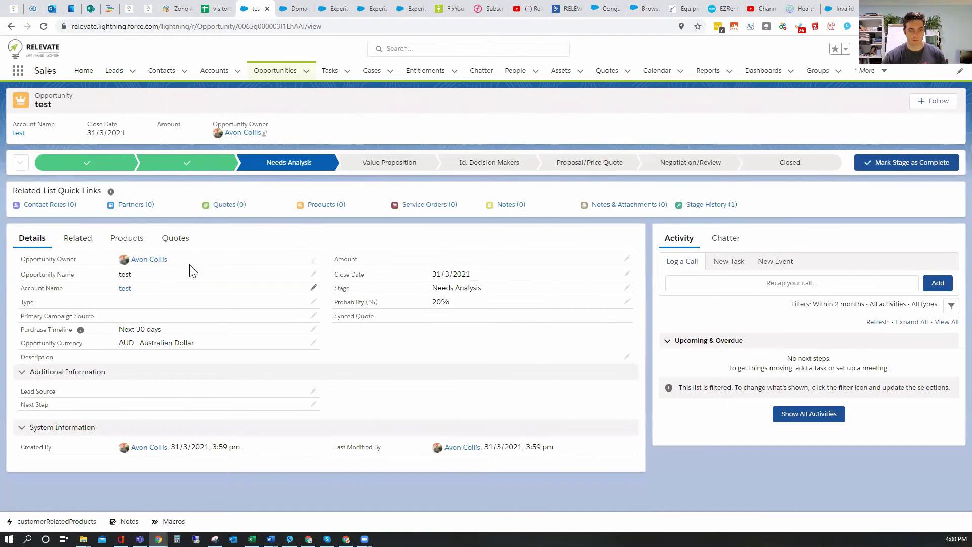
{"action": "left_click", "coordinate": [134, 241]}
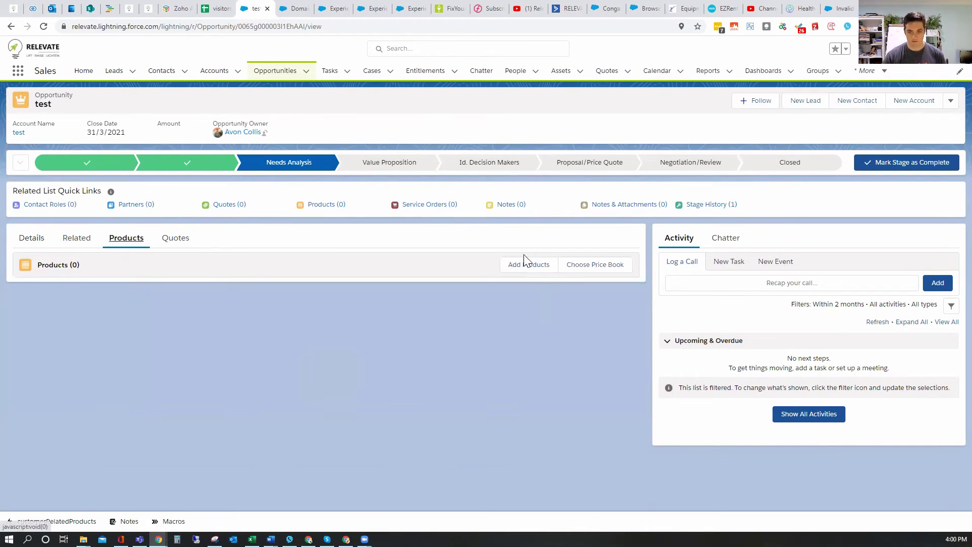
{"action": "left_click", "coordinate": [523, 265]}
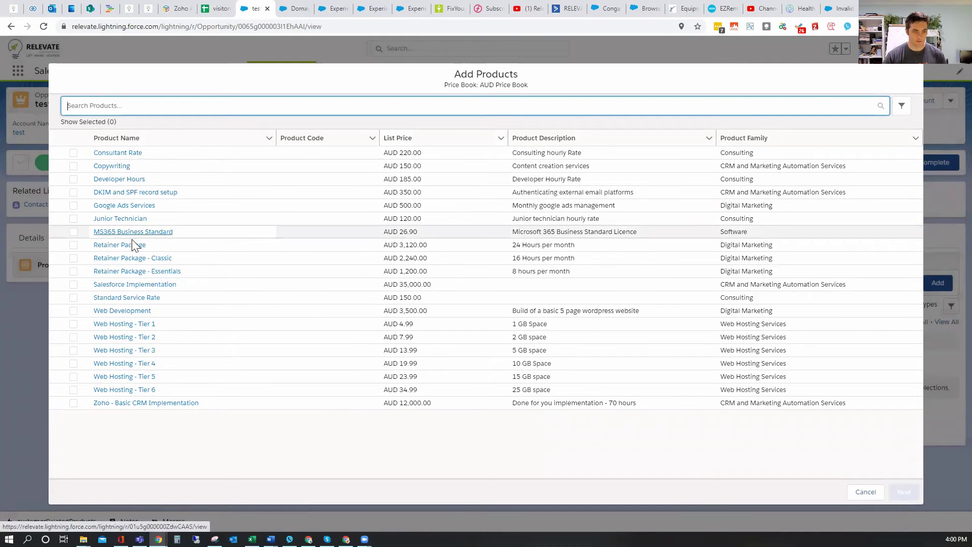
{"action": "left_click", "coordinate": [73, 232]}
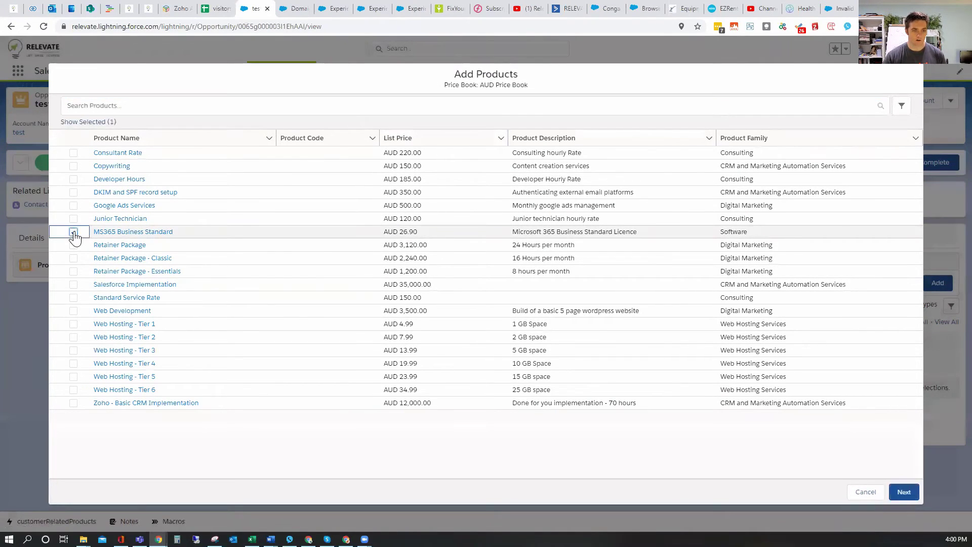
{"action": "left_click", "coordinate": [900, 498]}
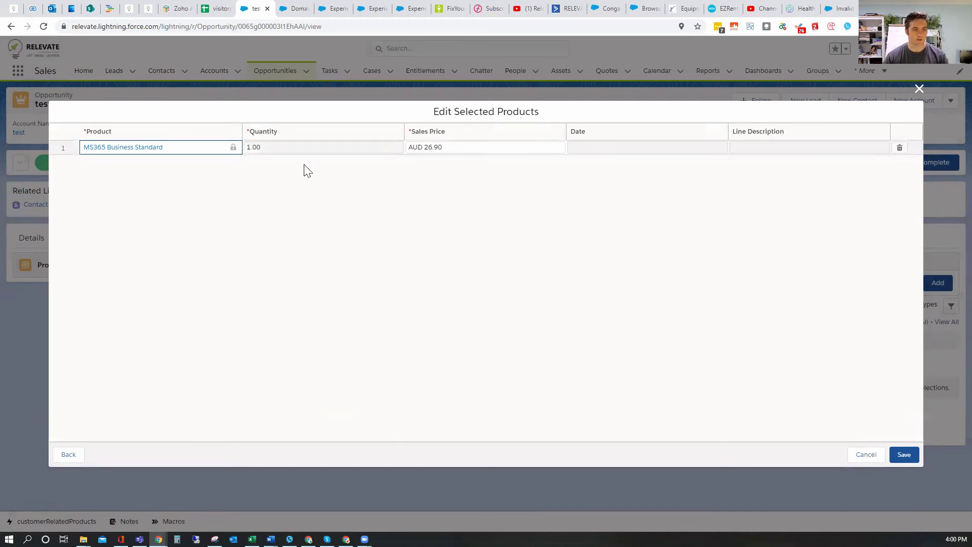
Set quantity 5, sales price 25.90, date 31/3/2021 and a bulk-discount description, then save
{"action": "left_click", "coordinate": [250, 147]}
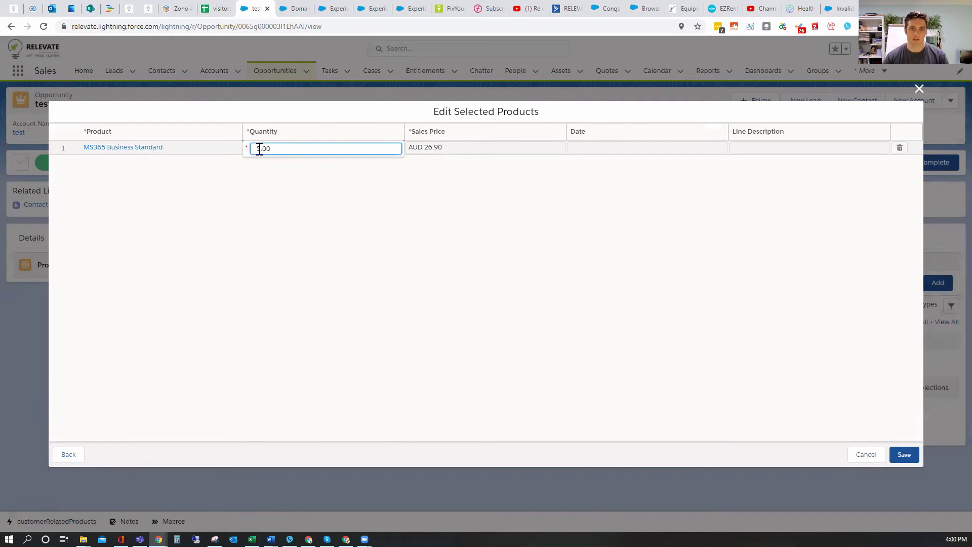
{"action": "left_click", "coordinate": [504, 148]}
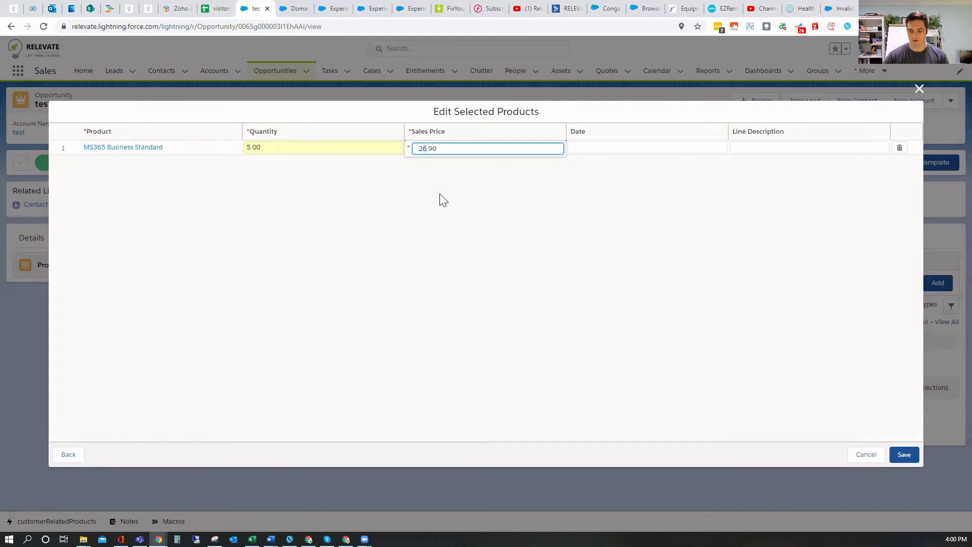
{"action": "left_click", "coordinate": [428, 201]}
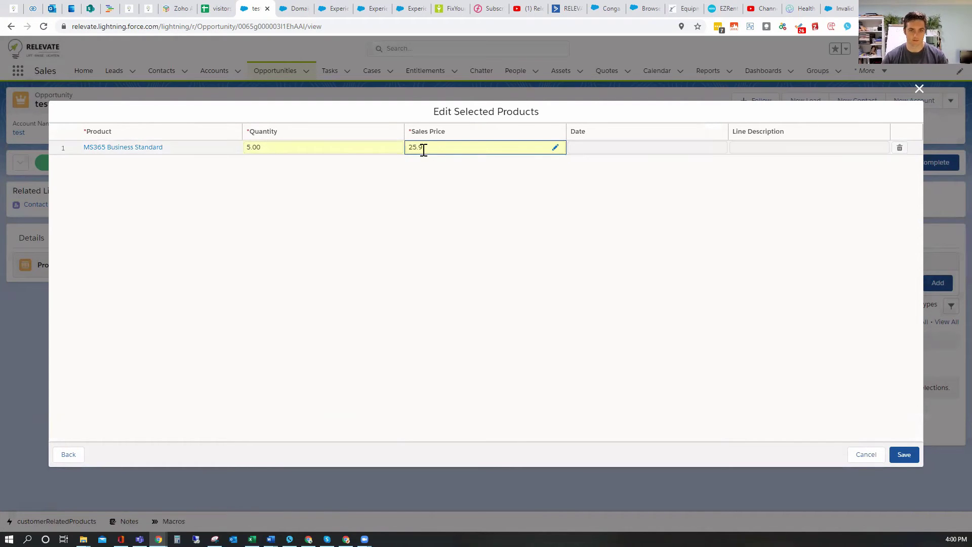
{"action": "left_click", "coordinate": [624, 147]}
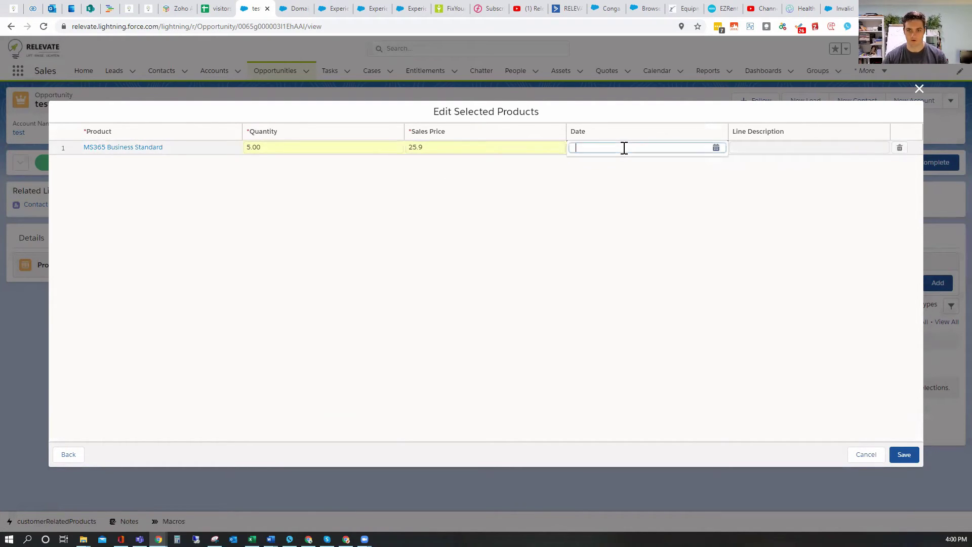
{"action": "left_click", "coordinate": [715, 148]}
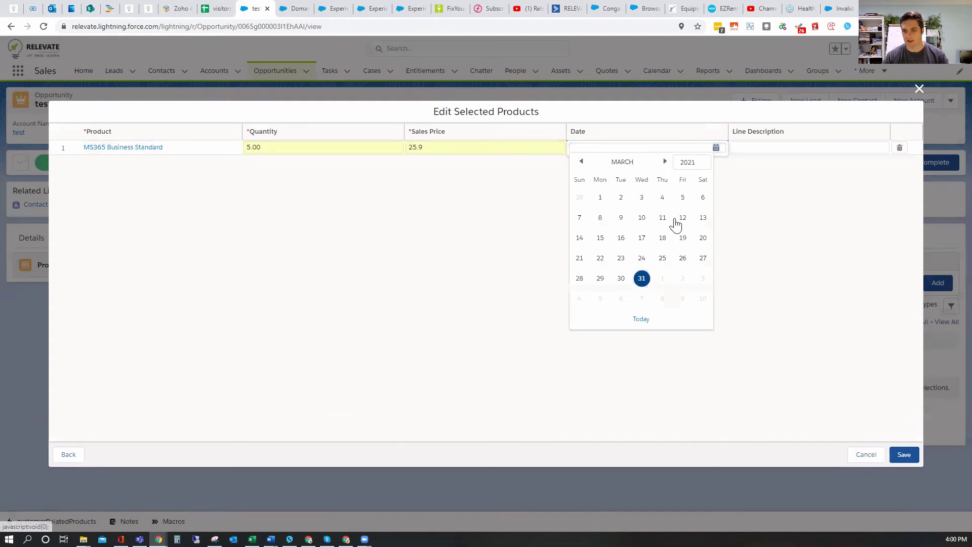
{"action": "left_click", "coordinate": [641, 279]}
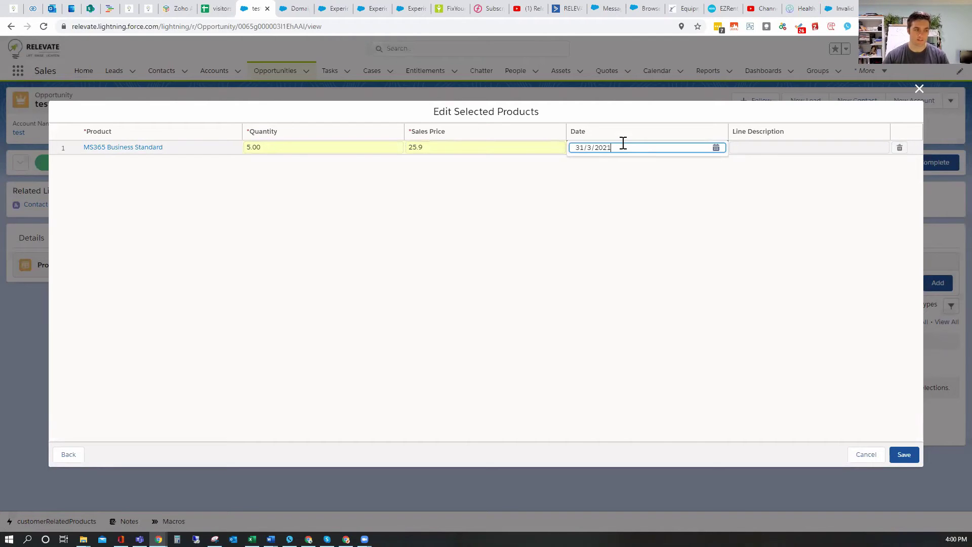
{"action": "left_click", "coordinate": [752, 149]}
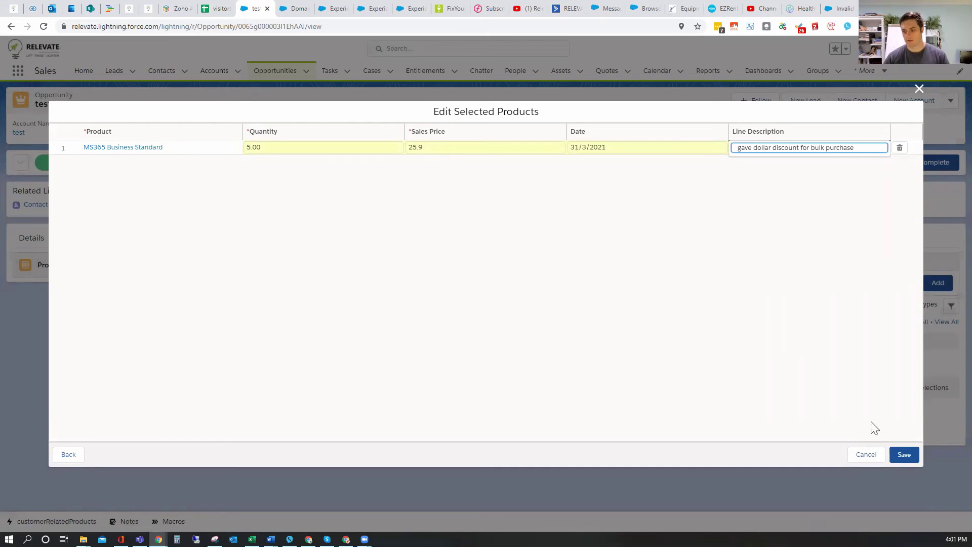
{"action": "left_click", "coordinate": [900, 456]}
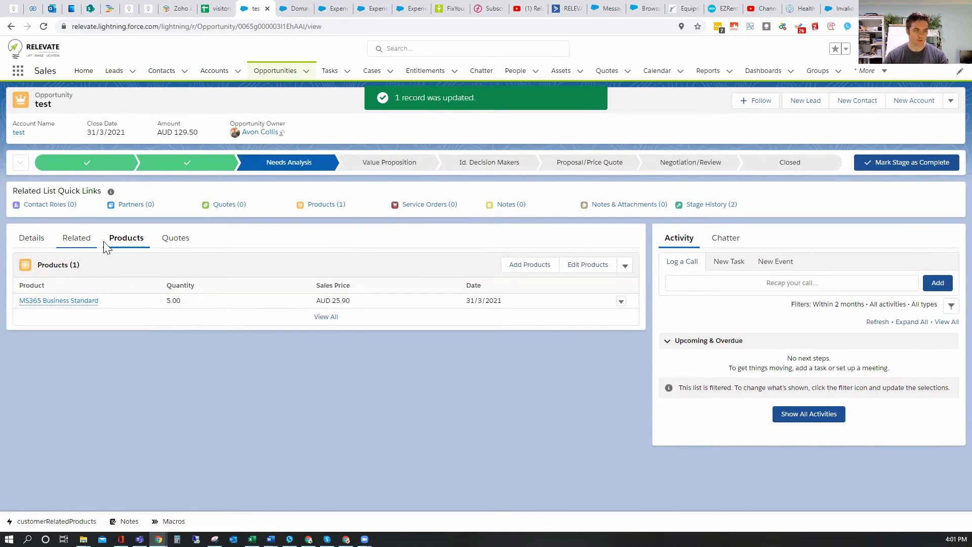
Create a new quote named 'Offic licences' from the opportunity's Quotes list and save it
{"action": "left_click", "coordinate": [173, 239]}
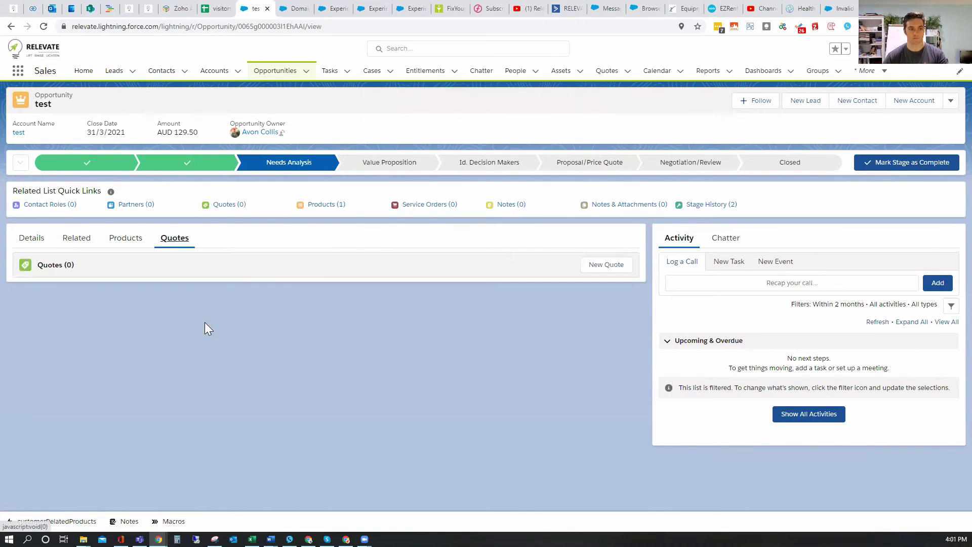
{"action": "left_click", "coordinate": [115, 240]}
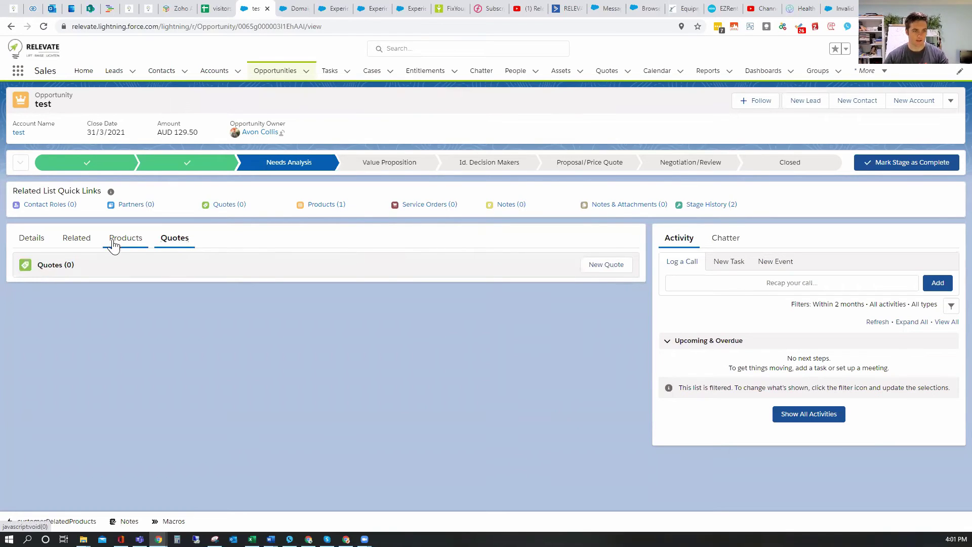
{"action": "left_click", "coordinate": [174, 239]}
{"action": "left_click", "coordinate": [607, 265]}
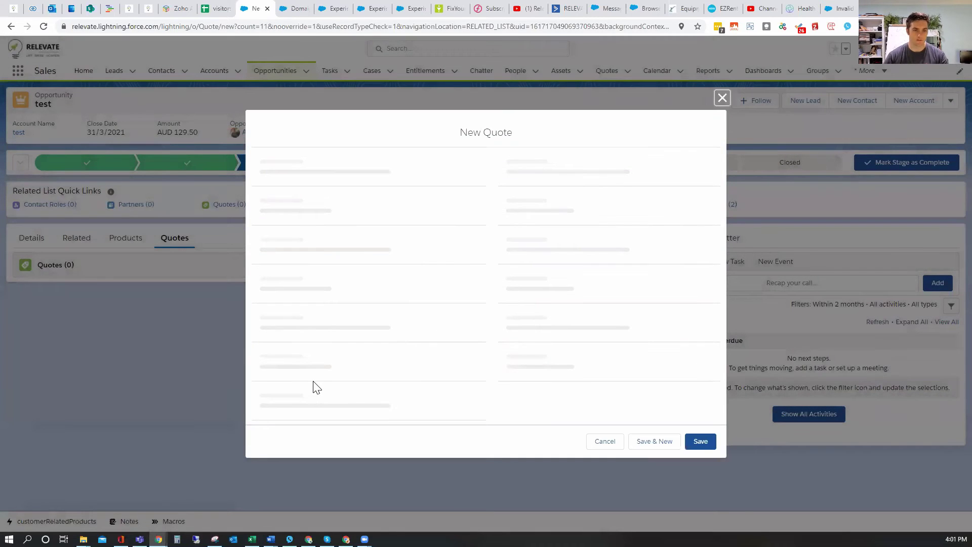
{"action": "left_click", "coordinate": [371, 150]}
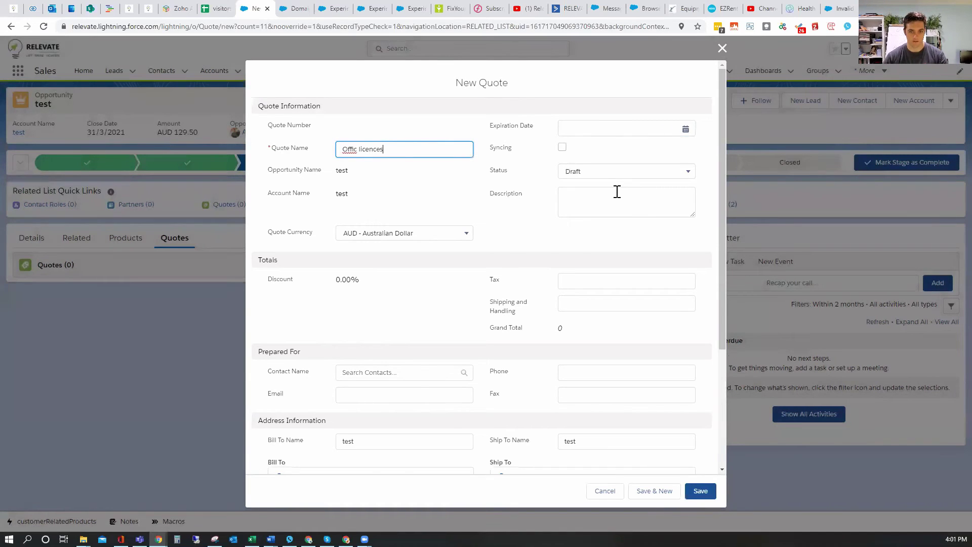
{"action": "scroll", "coordinate": [525, 315], "scroll_direction": "down", "scroll_amount": 4}
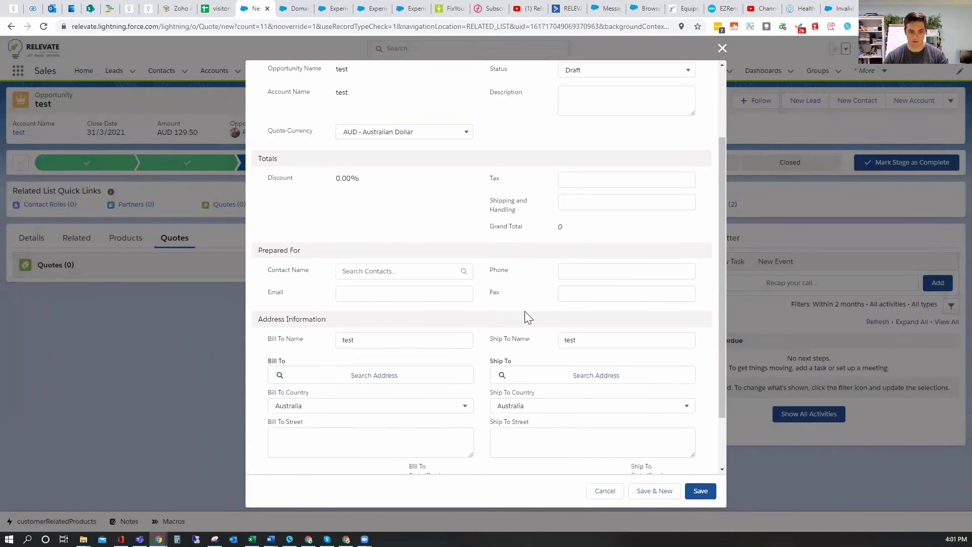
{"action": "scroll", "coordinate": [526, 315], "scroll_direction": "up", "scroll_amount": 4}
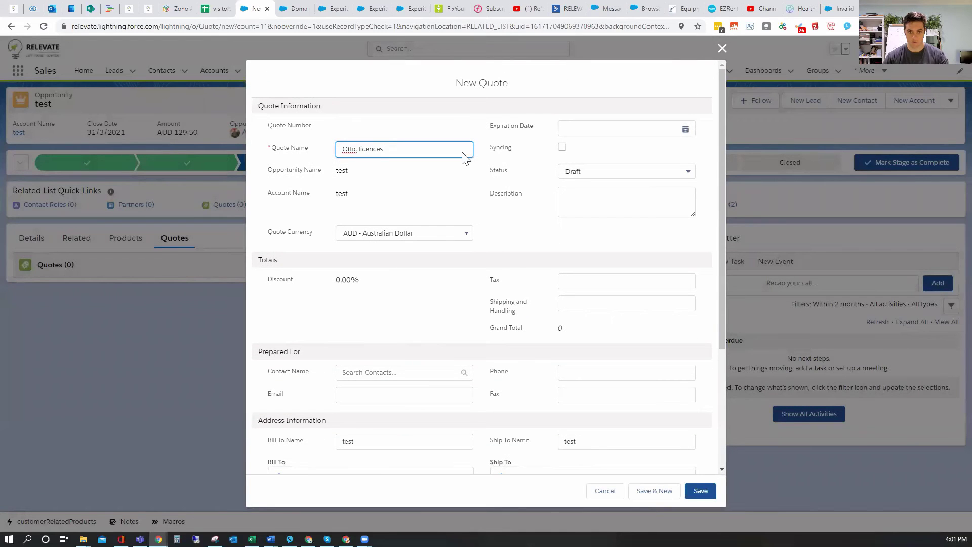
{"action": "left_click", "coordinate": [691, 491]}
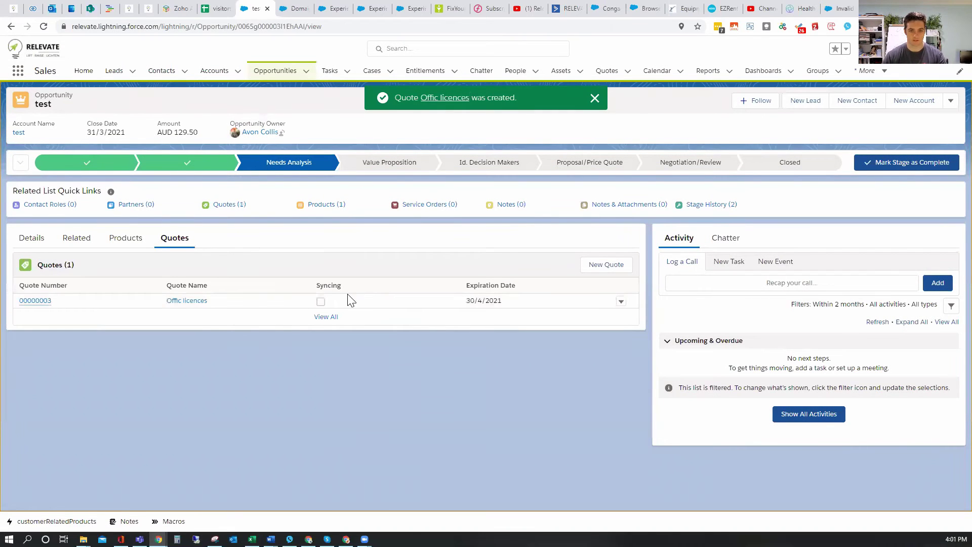
Open the Offic licences quote and choose Developer Hours as a product to add
{"action": "left_click", "coordinate": [36, 301]}
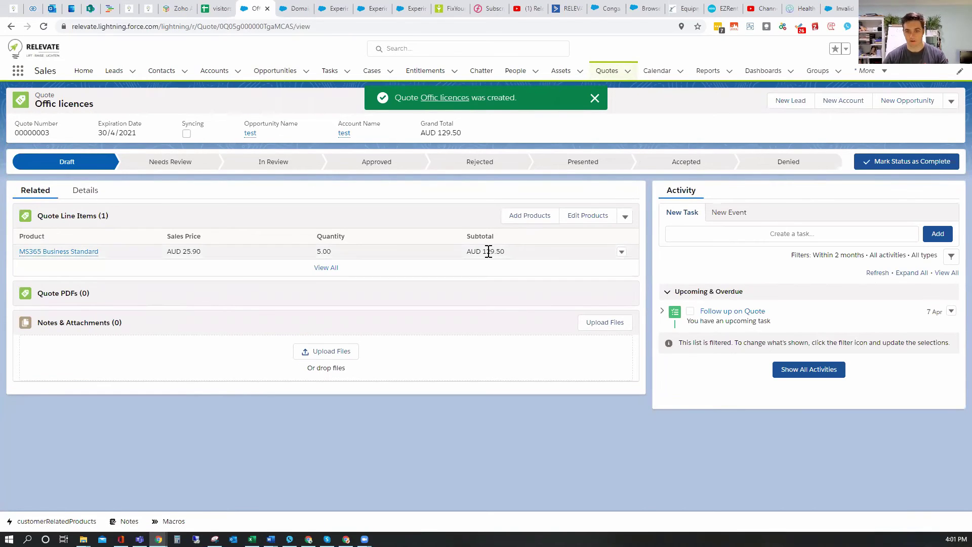
{"action": "left_click", "coordinate": [536, 220]}
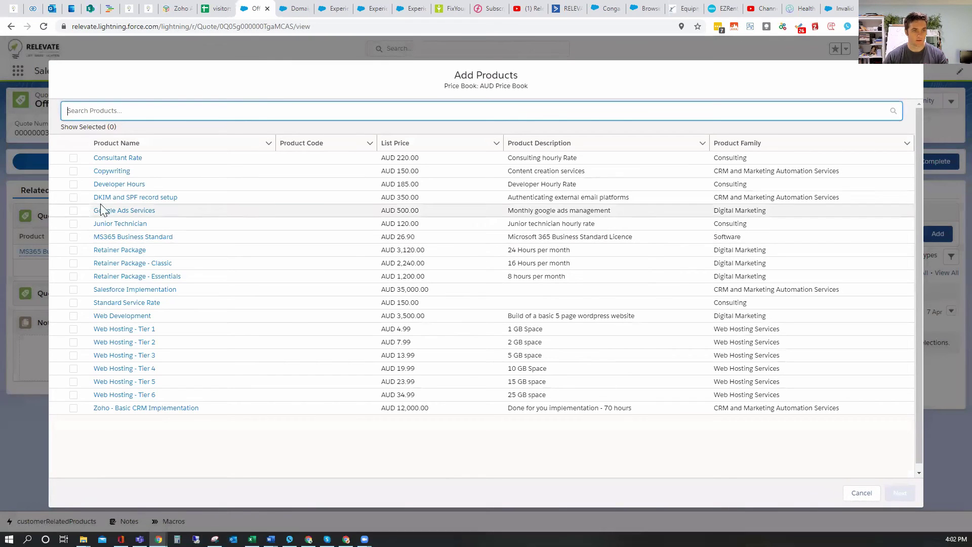
{"action": "key", "text": "Escape"}
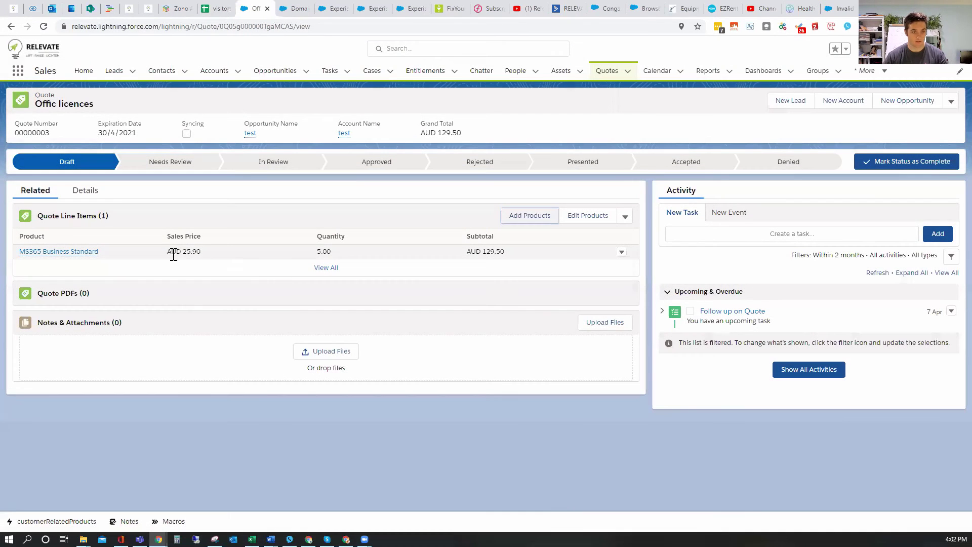
{"action": "mouse_move", "coordinate": [78, 257]}
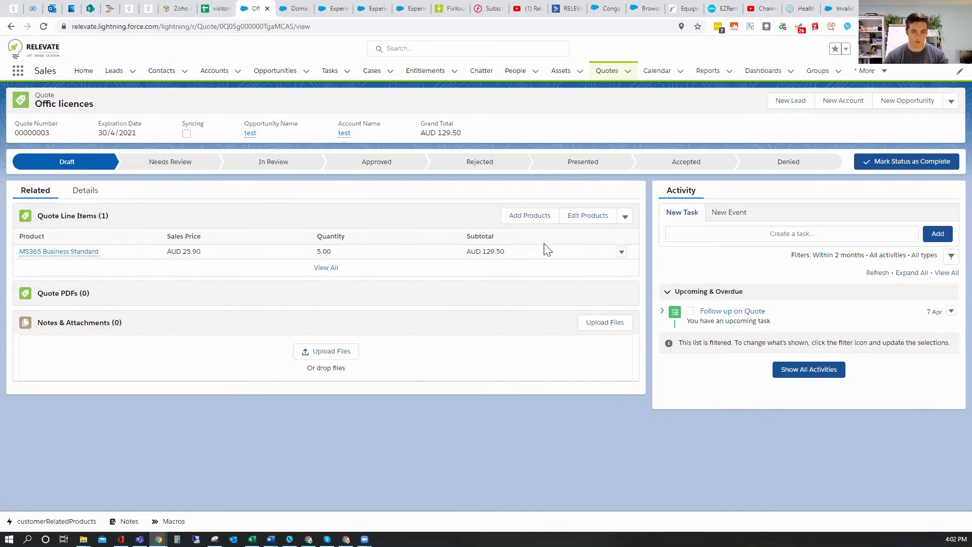
{"action": "left_click", "coordinate": [530, 217]}
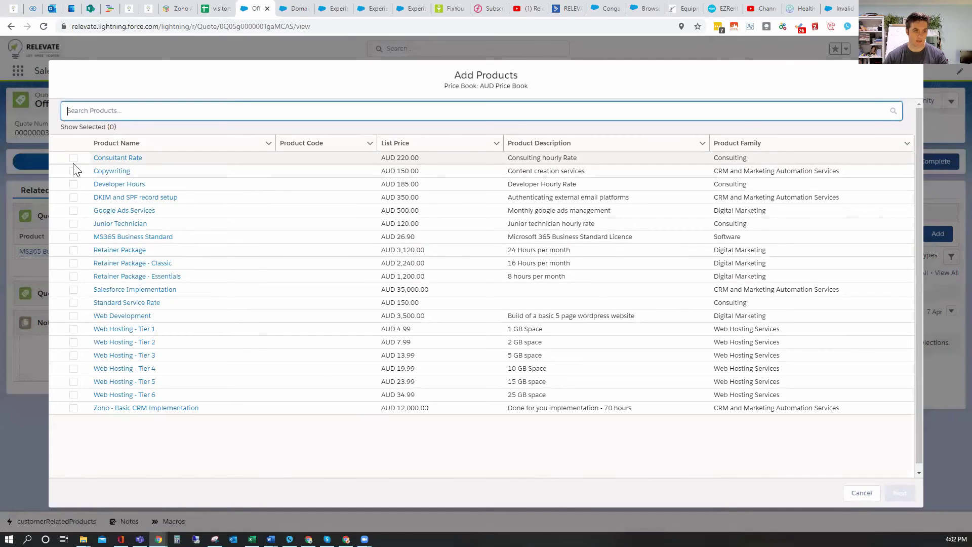
{"action": "left_click", "coordinate": [73, 185]}
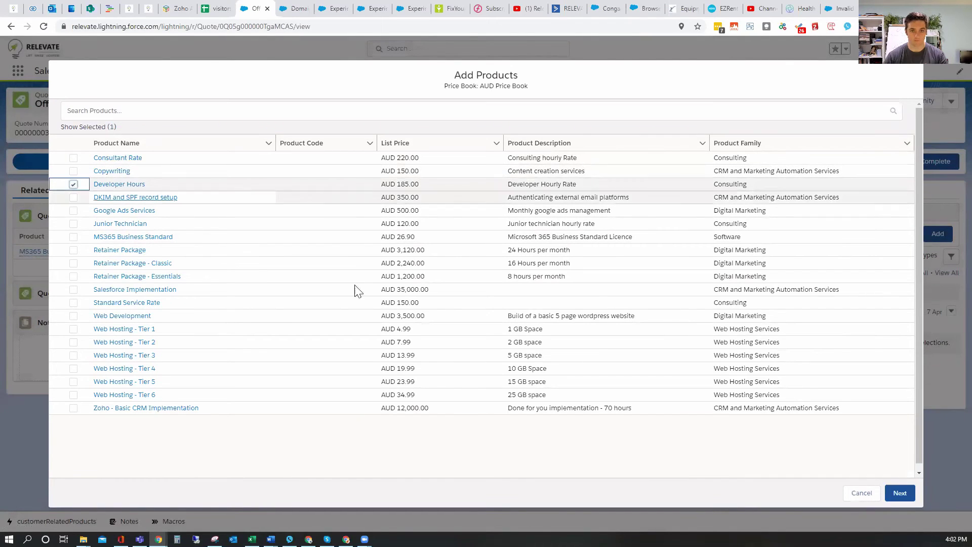
{"action": "left_click", "coordinate": [899, 493]}
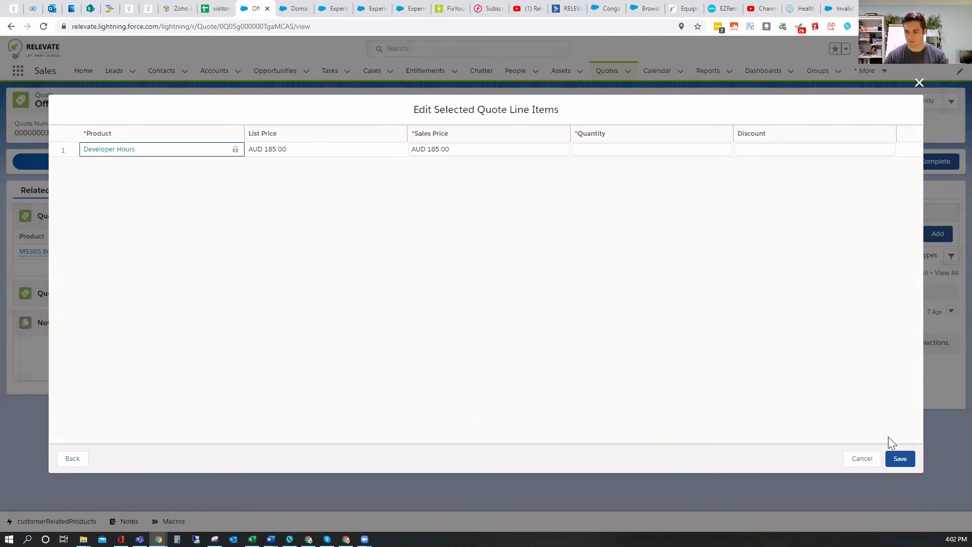
Save the Developer Hours line item with quantity 1
{"action": "left_click", "coordinate": [898, 458]}
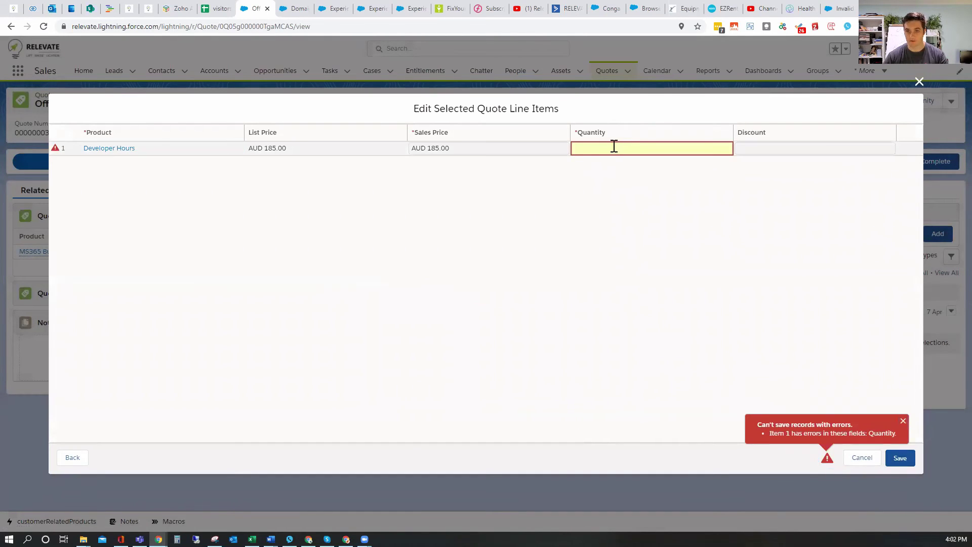
{"action": "left_click", "coordinate": [611, 149]}
{"action": "left_click", "coordinate": [581, 271]}
{"action": "left_click", "coordinate": [900, 457]}
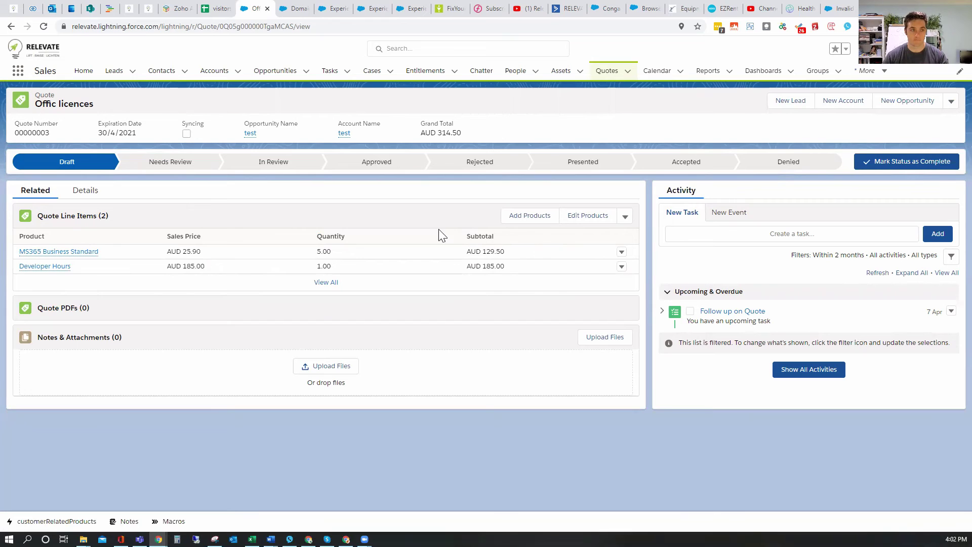
Review the quote's Details fields, return to its line items, and show the quote's actions menu
{"action": "left_click", "coordinate": [86, 191]}
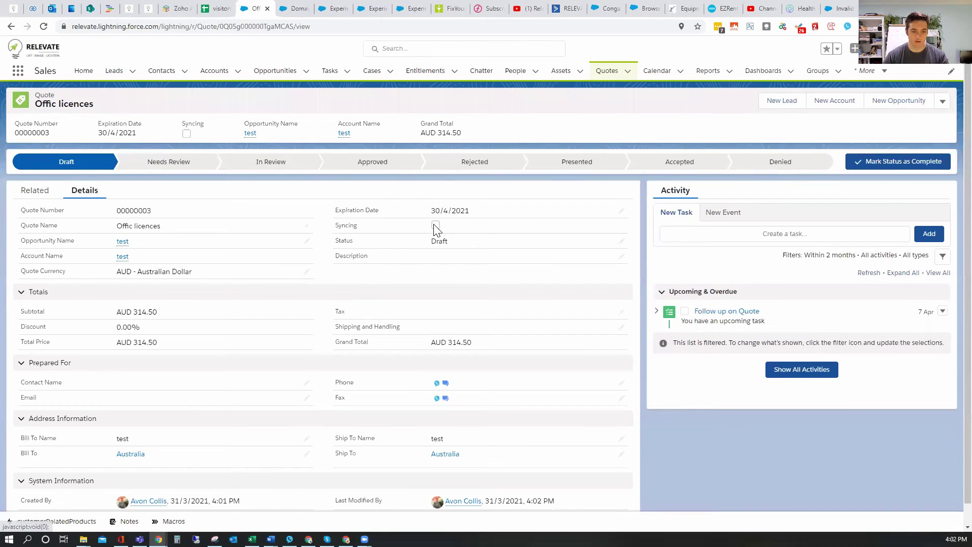
{"action": "scroll", "coordinate": [439, 347], "scroll_direction": "down", "scroll_amount": 1}
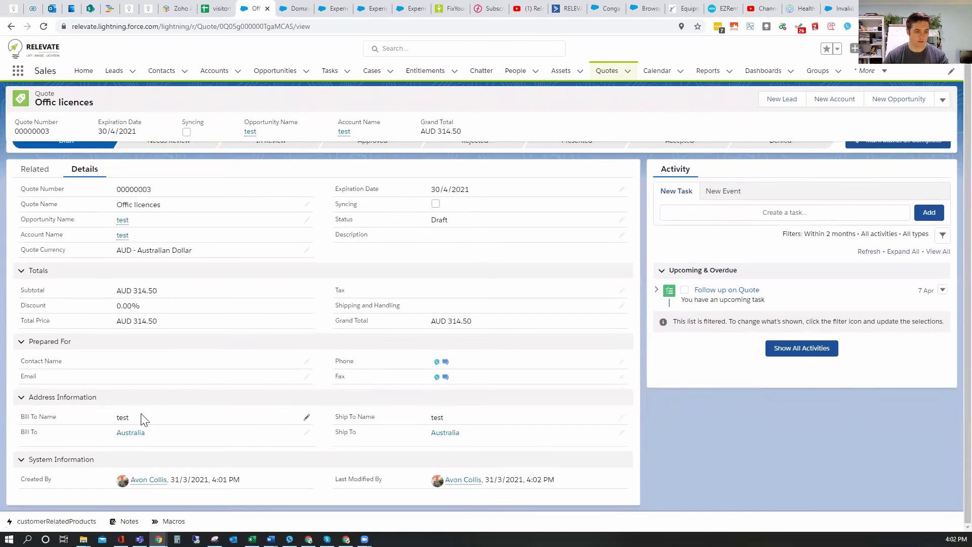
{"action": "scroll", "coordinate": [208, 286], "scroll_direction": "up", "scroll_amount": 1}
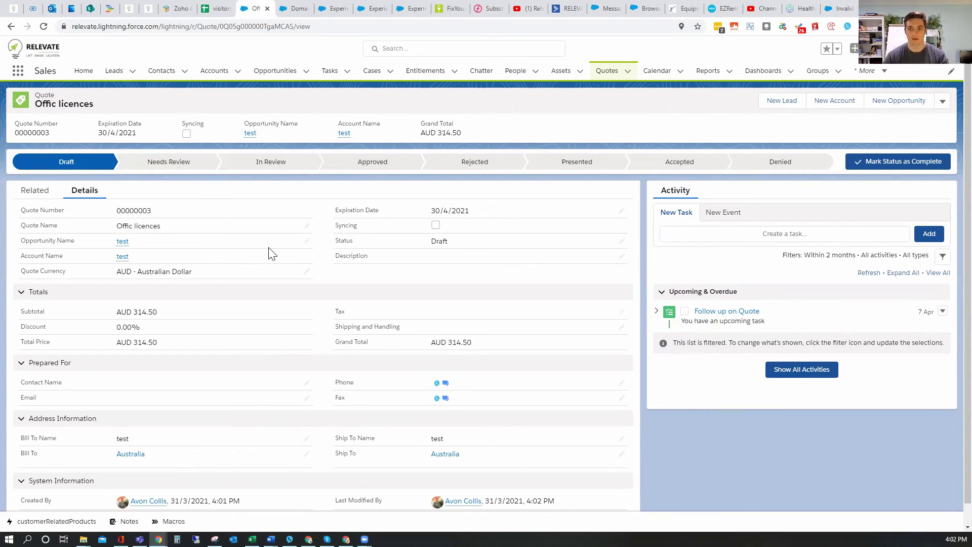
{"action": "left_click", "coordinate": [36, 190]}
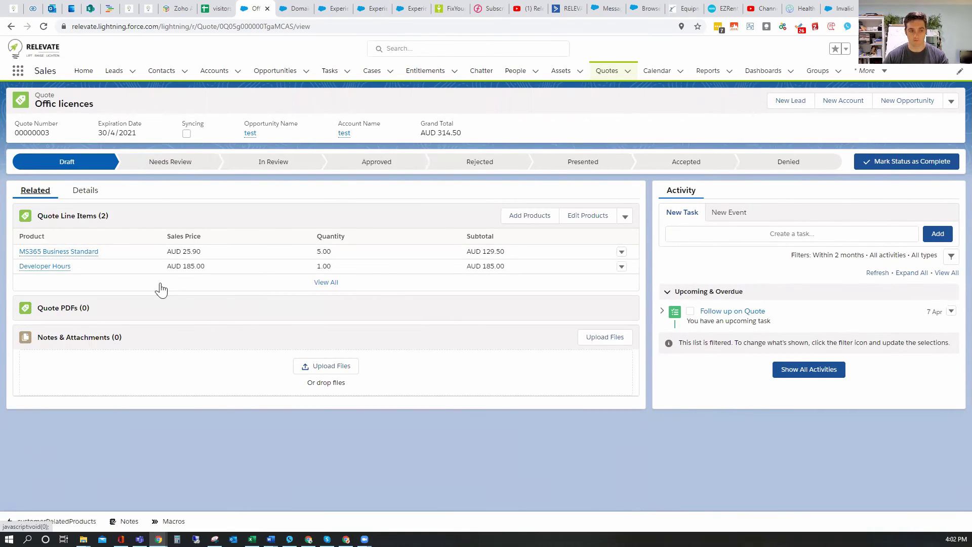
{"action": "left_click", "coordinate": [626, 217]}
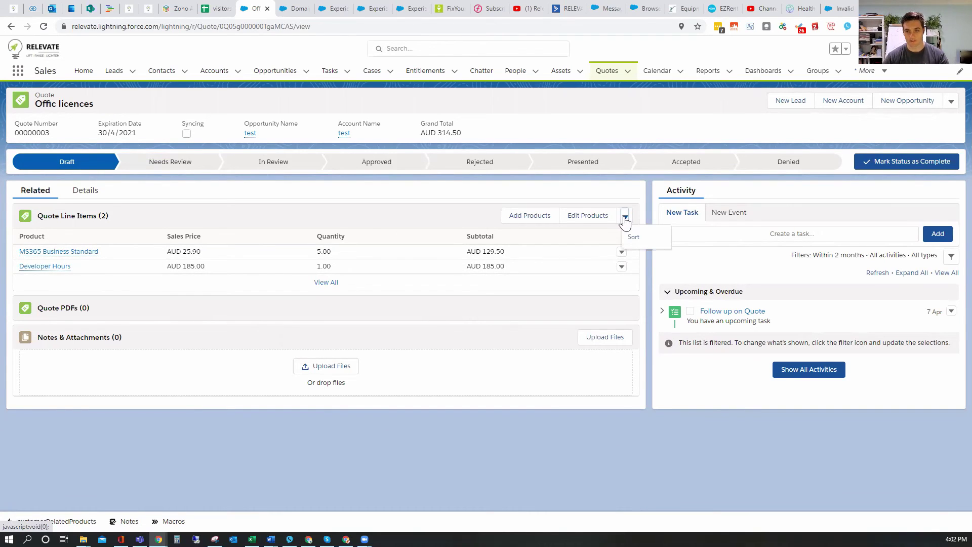
{"action": "left_click", "coordinate": [422, 207]}
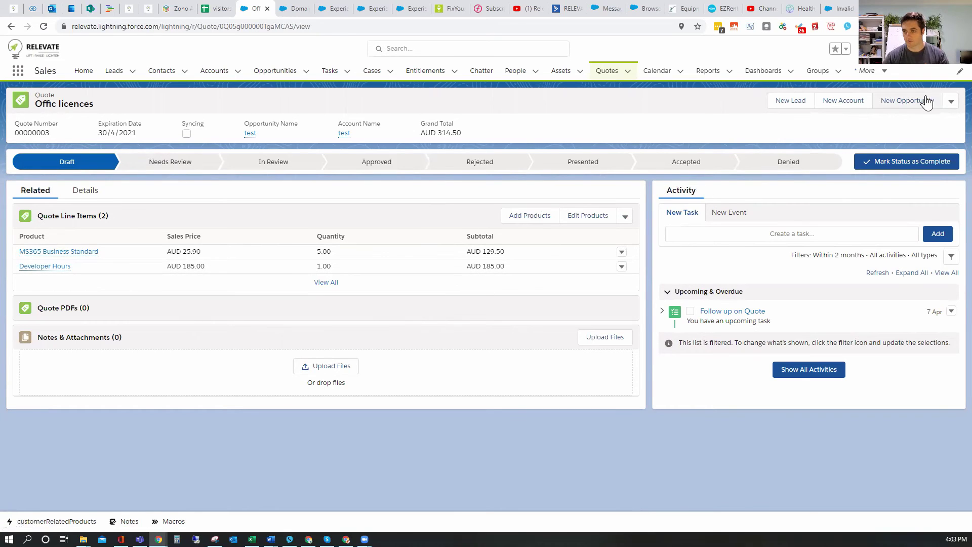
{"action": "left_click", "coordinate": [951, 101]}
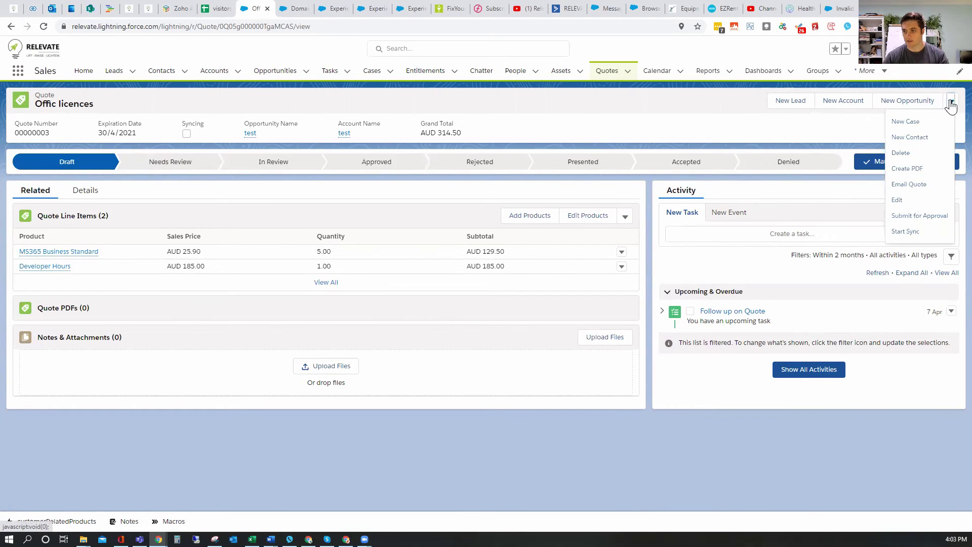
Create a PDF preview of the Offic licences quote, review both line items, and close it unsaved
{"action": "left_click", "coordinate": [899, 173]}
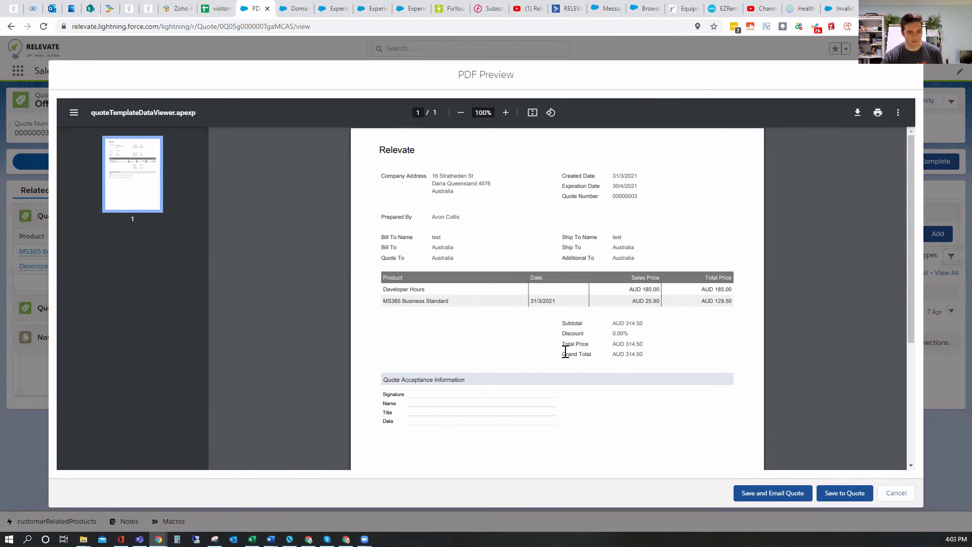
{"action": "scroll", "coordinate": [564, 350], "scroll_direction": "down", "scroll_amount": 3}
{"action": "scroll", "coordinate": [564, 353], "scroll_direction": "up", "scroll_amount": 3}
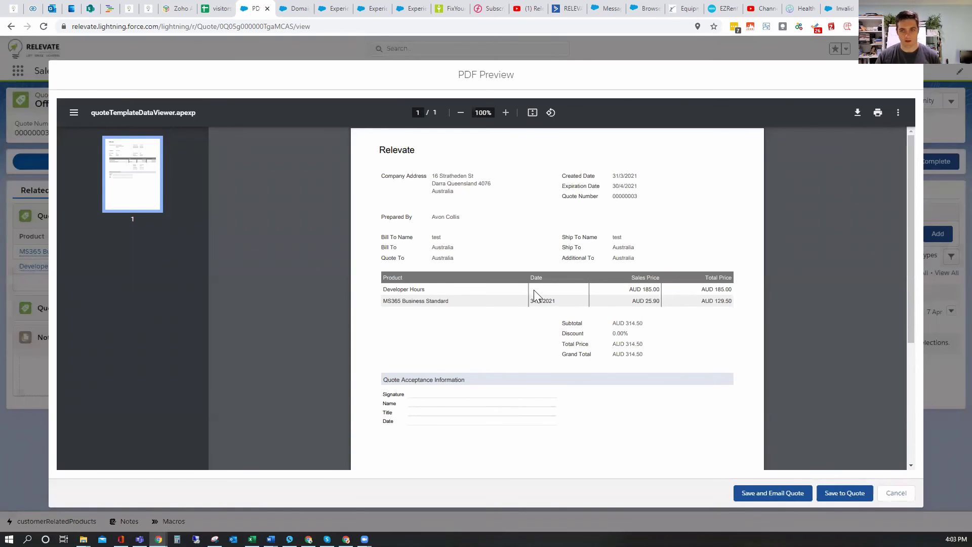
{"action": "scroll", "coordinate": [545, 253], "scroll_direction": "down", "scroll_amount": 4}
{"action": "scroll", "coordinate": [596, 233], "scroll_direction": "up", "scroll_amount": 4}
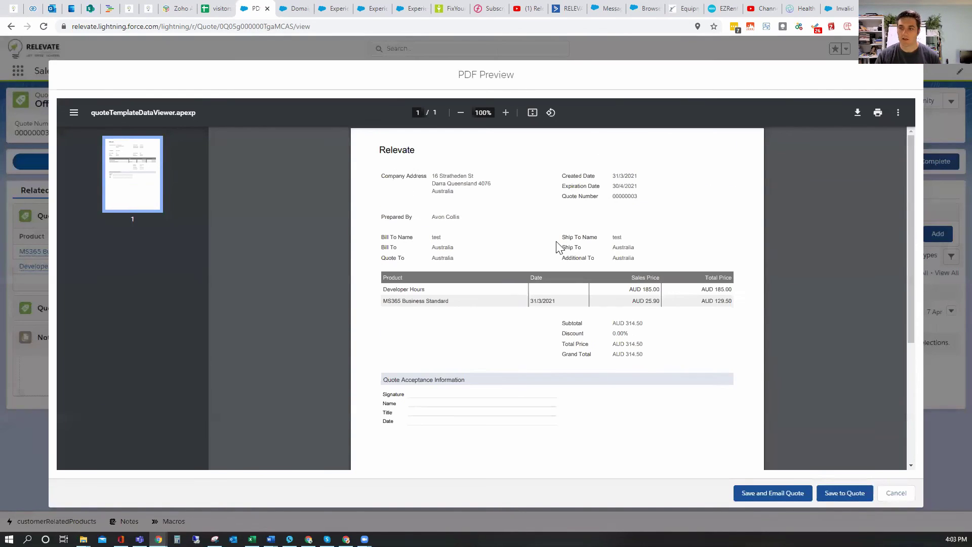
{"action": "key", "text": "Escape"}
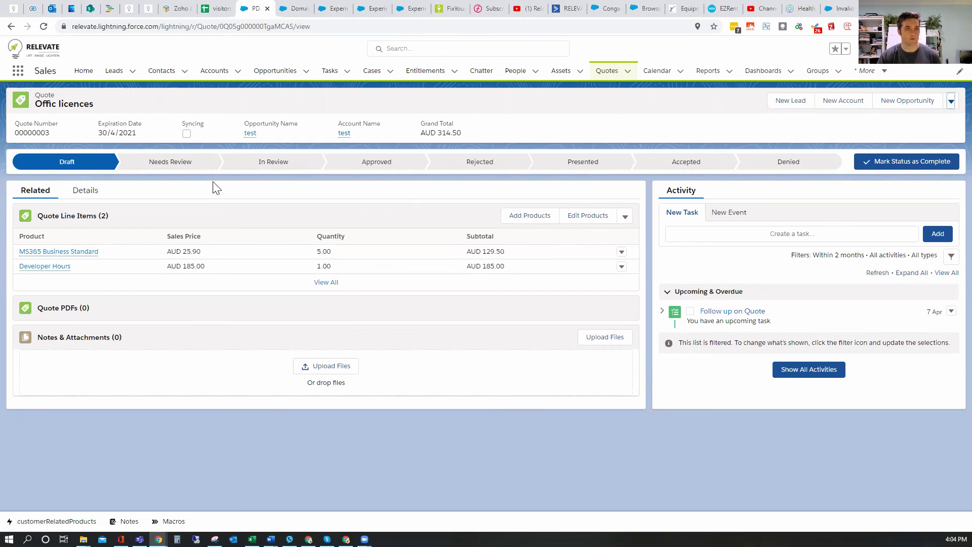
Switch the Opportunities list to Table view and open the test opportunity record
{"action": "left_click", "coordinate": [276, 71]}
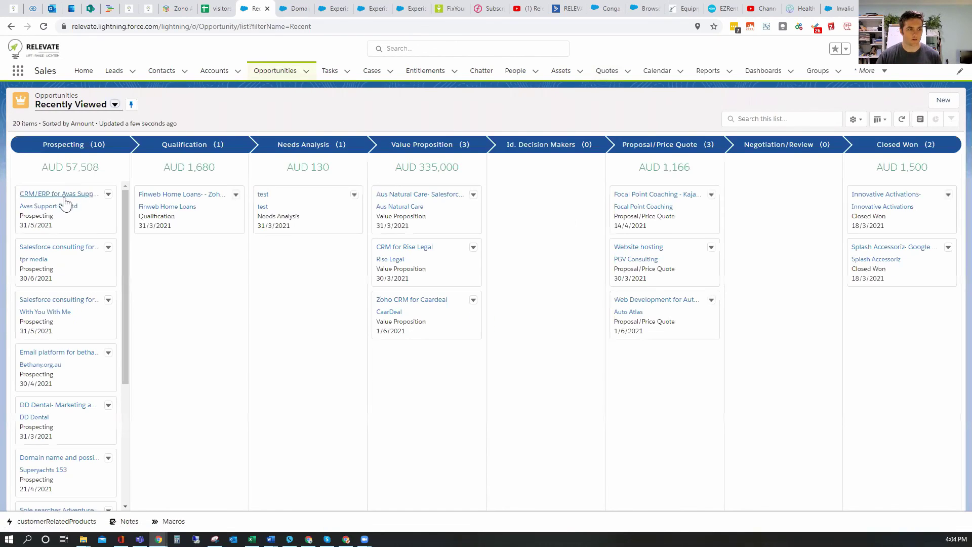
{"action": "left_click", "coordinate": [92, 108]}
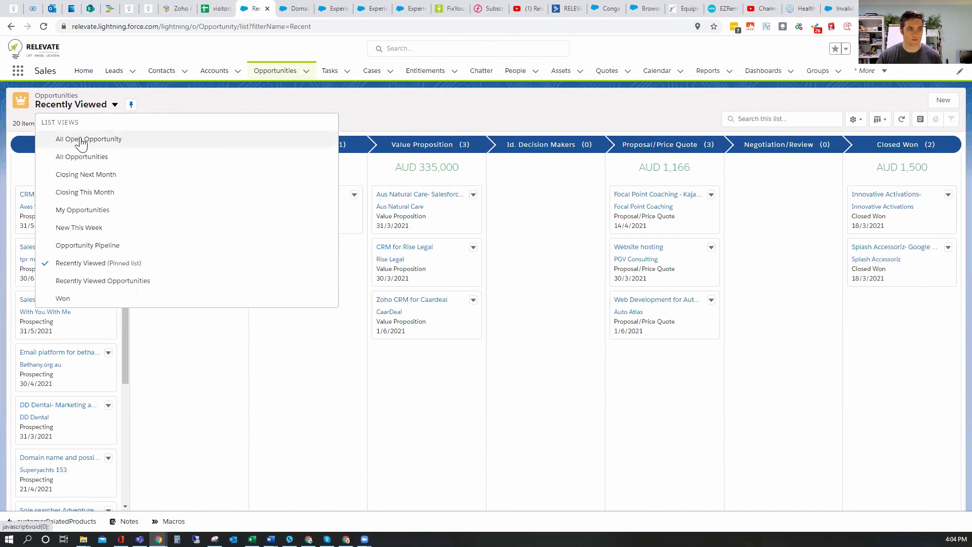
{"action": "left_click", "coordinate": [879, 120]}
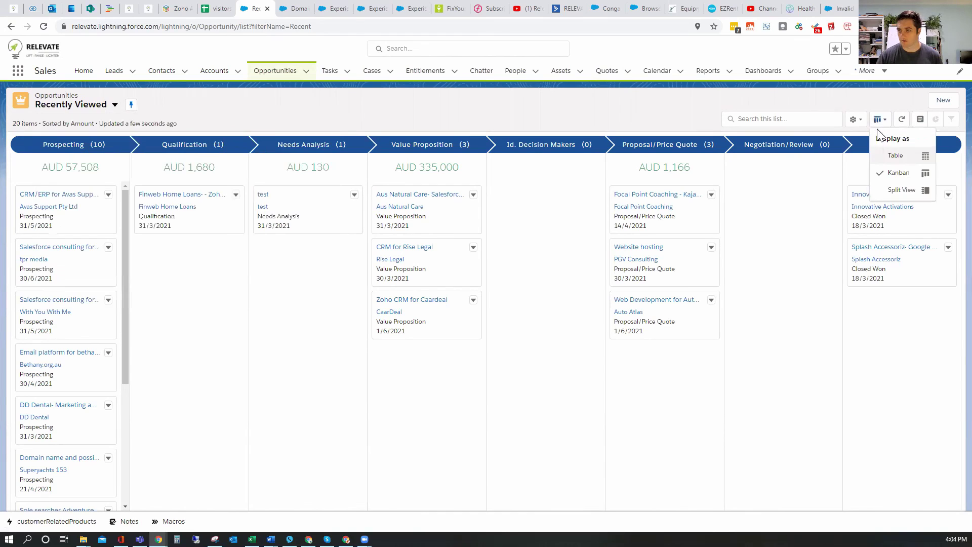
{"action": "left_click", "coordinate": [891, 157]}
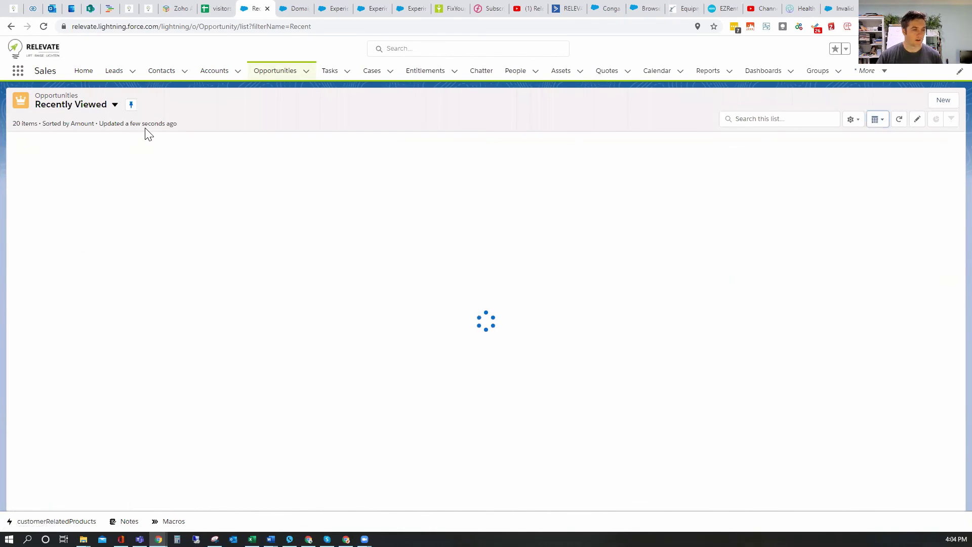
{"action": "left_click", "coordinate": [63, 155]}
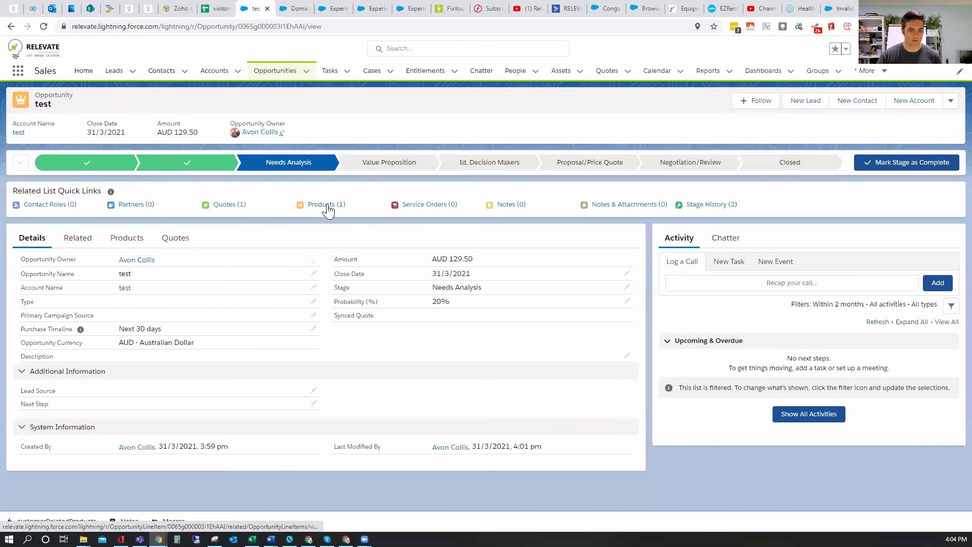
{"action": "mouse_move", "coordinate": [331, 209]}
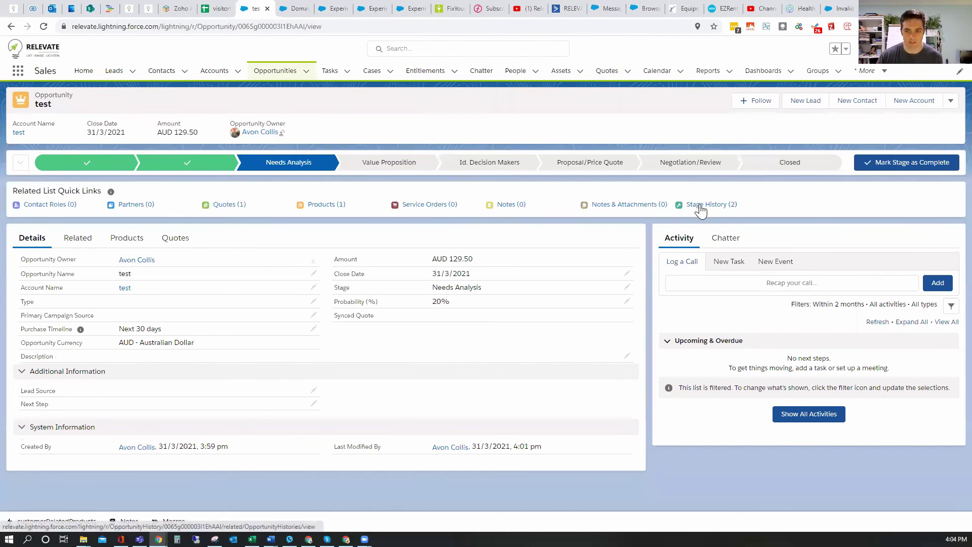
{"action": "mouse_move", "coordinate": [702, 207]}
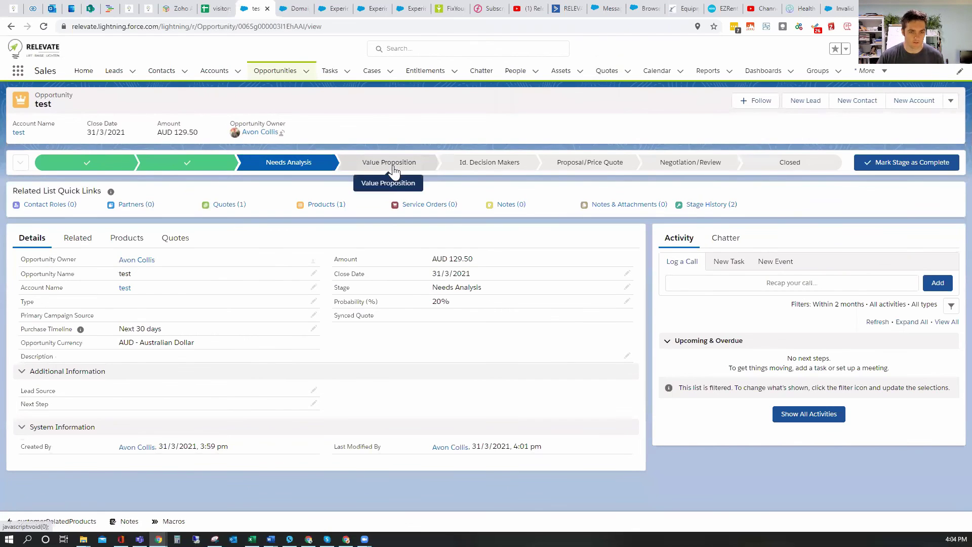